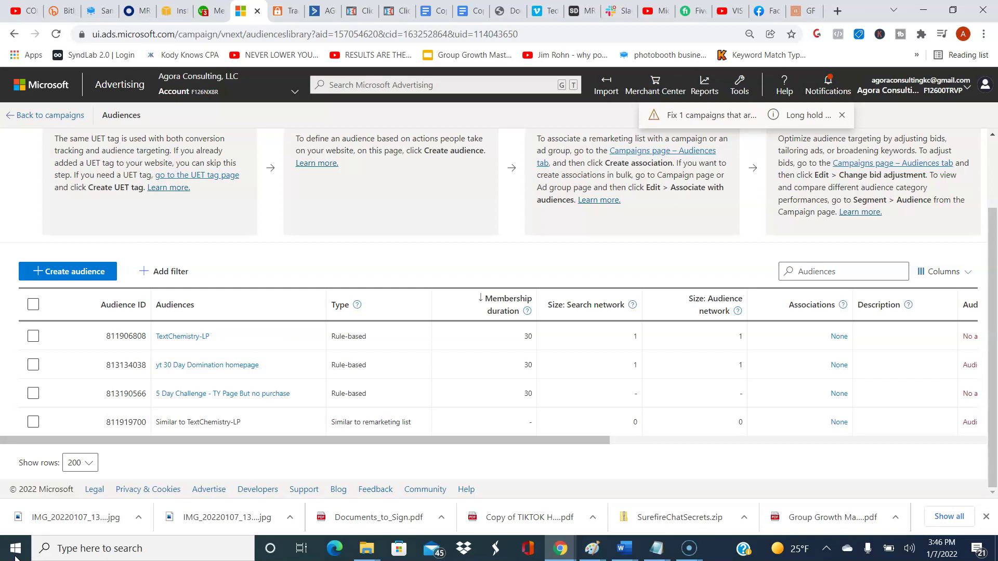
# Switch from the Microsoft Advertising audiences library to the Click Bank Cashflow On-Demand opt-in page.
pyautogui.scroll(2, 499, 311)
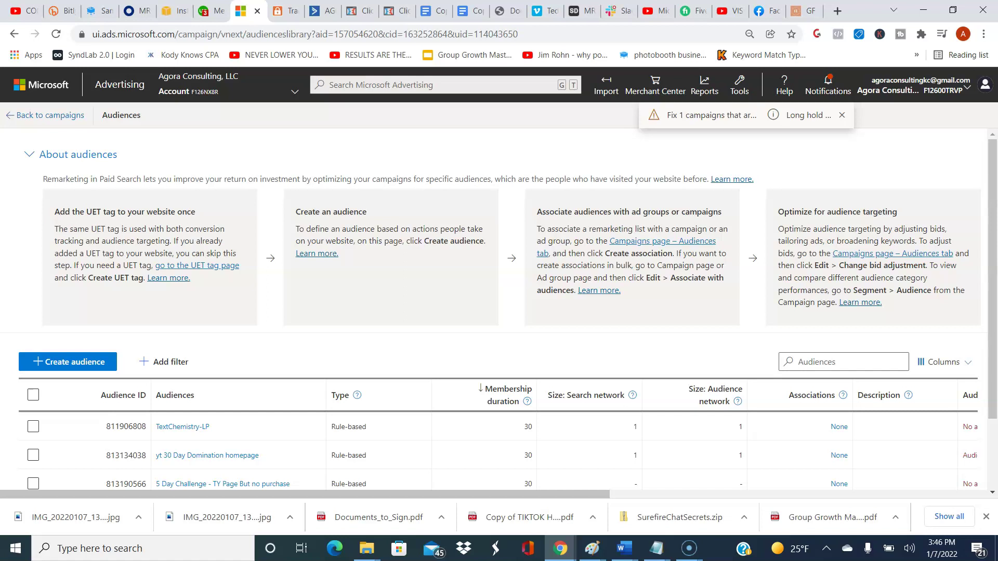
pyautogui.hotkey('ctrl', 'Tab')
pyautogui.hotkey('ctrl', 'Tab')
pyautogui.hotkey('ctrl', 'Tab')
pyautogui.hotkey('ctrl', 'Tab')
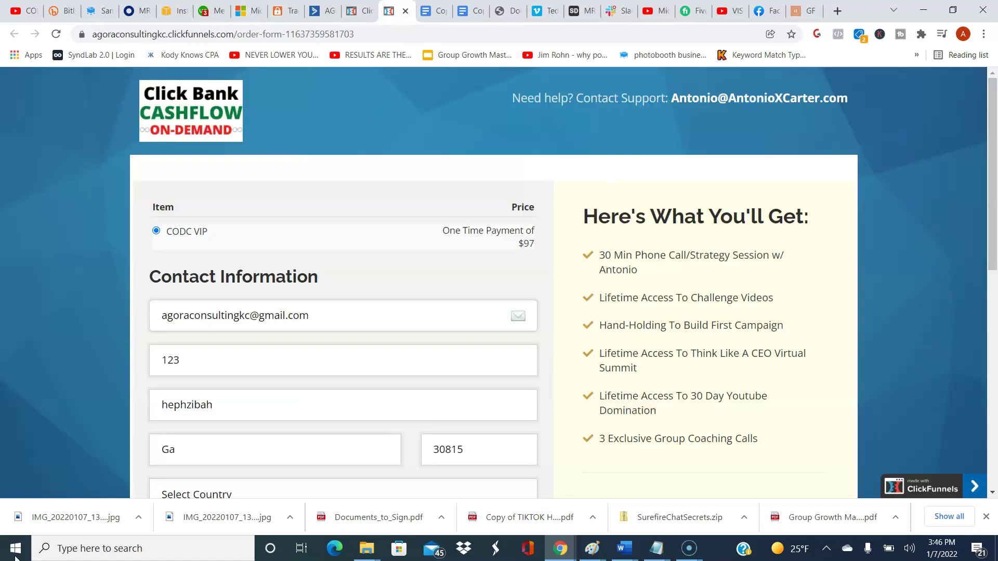
pyautogui.hotkey('ctrl', 'shift', 'Tab')
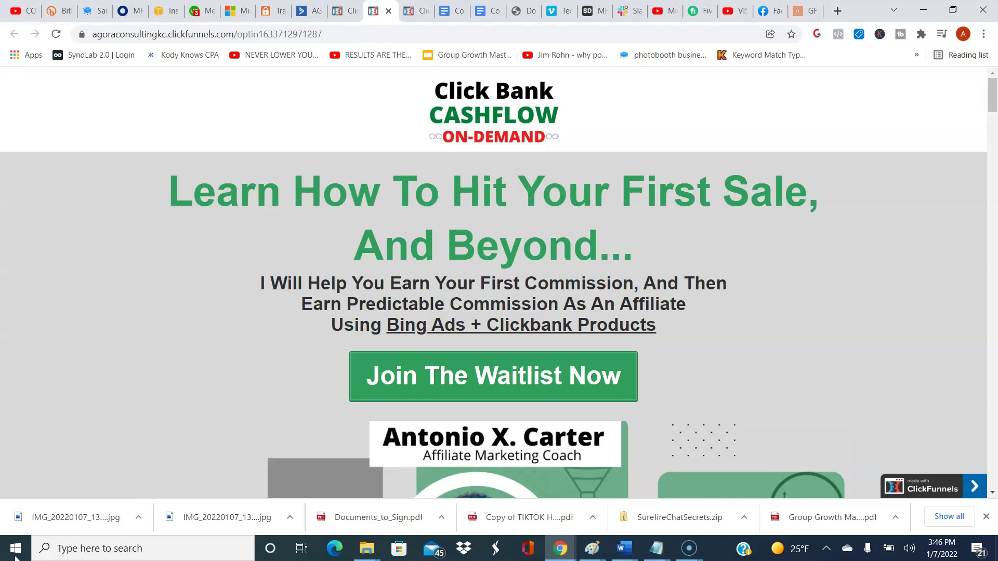
# Examine the opt-in page's headline, waitlist offer, challenge countdown, earnings proof, coach introduction, prizes and bonuses.
pyautogui.scroll(-1, 493, 282)
pyautogui.scroll(1, 494, 283)
pyautogui.scroll(-3, 493, 283)
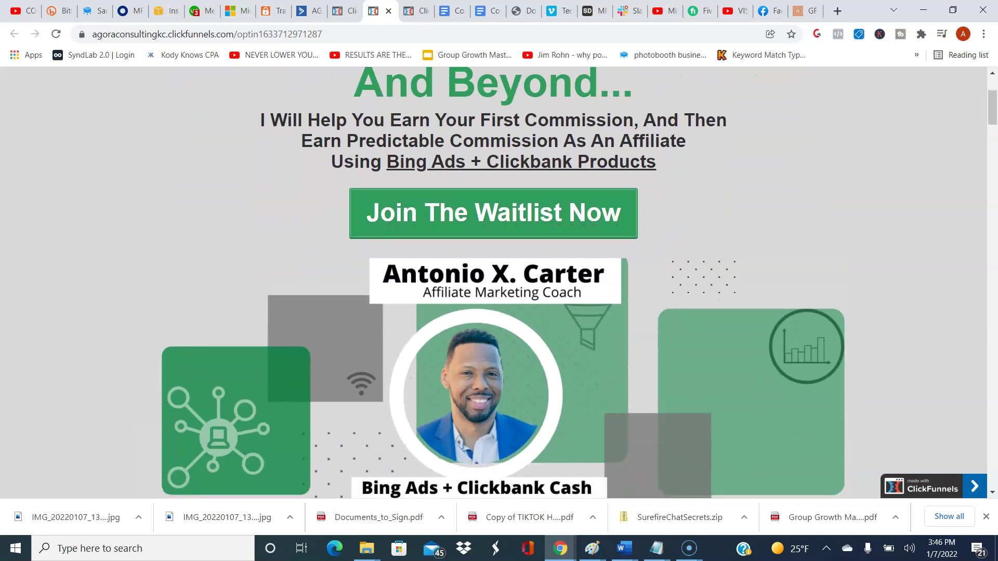
pyautogui.scroll(-4, 494, 282)
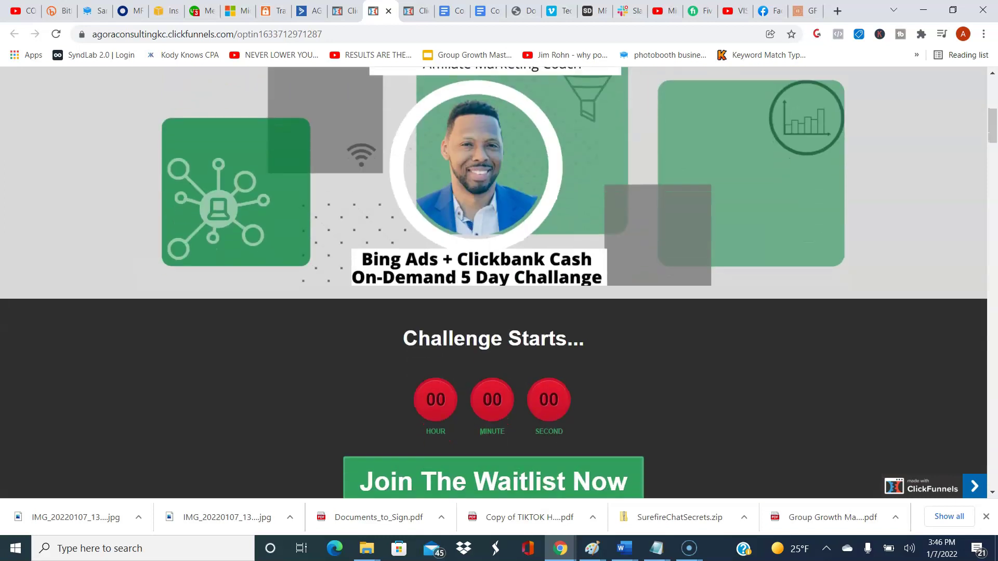
pyautogui.scroll(-12, 494, 282)
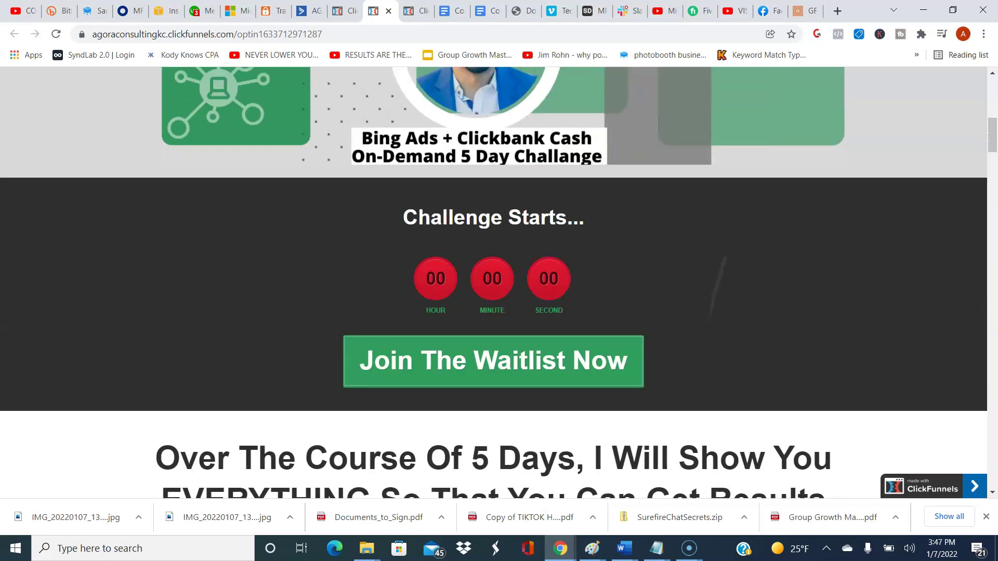
pyautogui.scroll(-4, 493, 282)
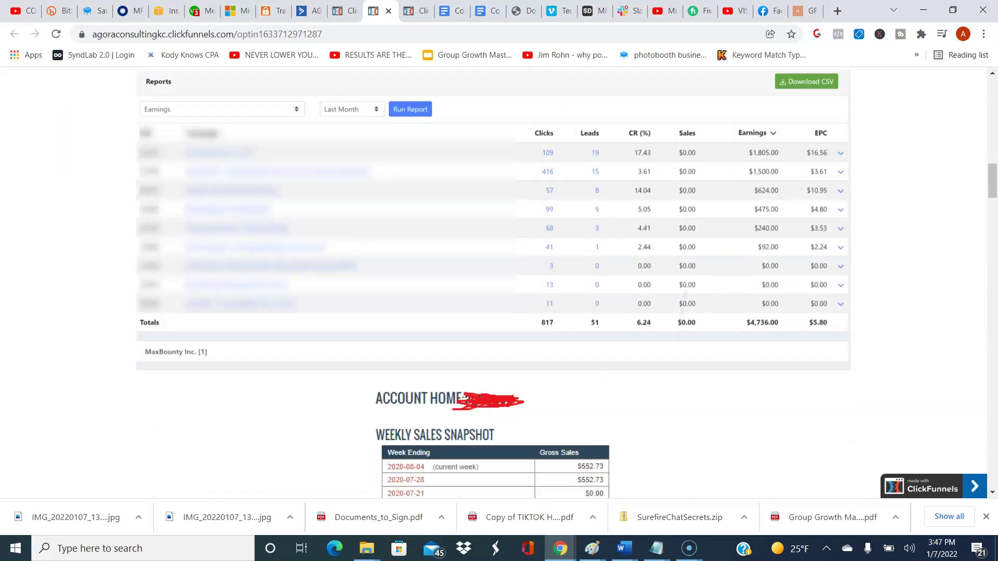
pyautogui.scroll(-2, 494, 282)
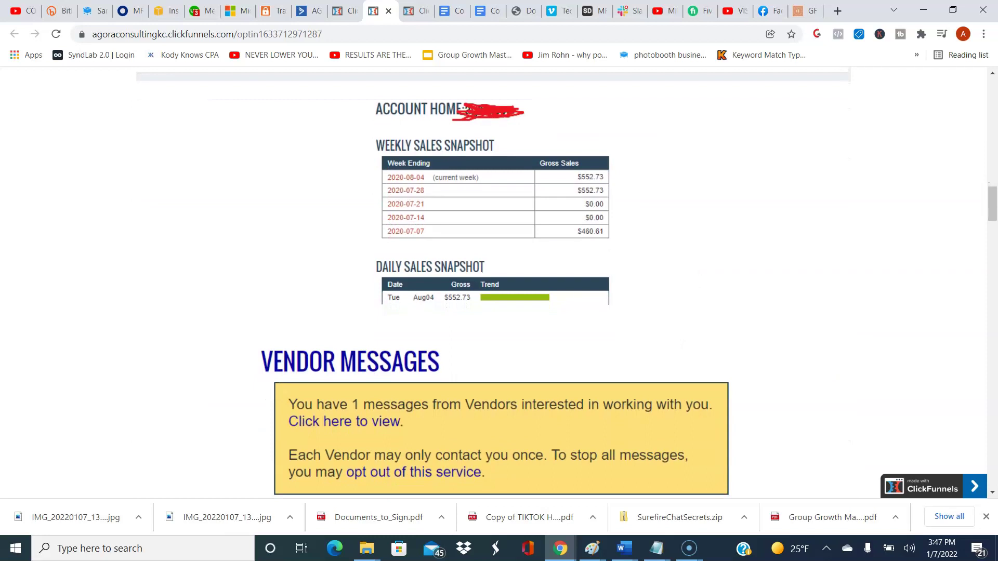
pyautogui.scroll(15, 627, 350)
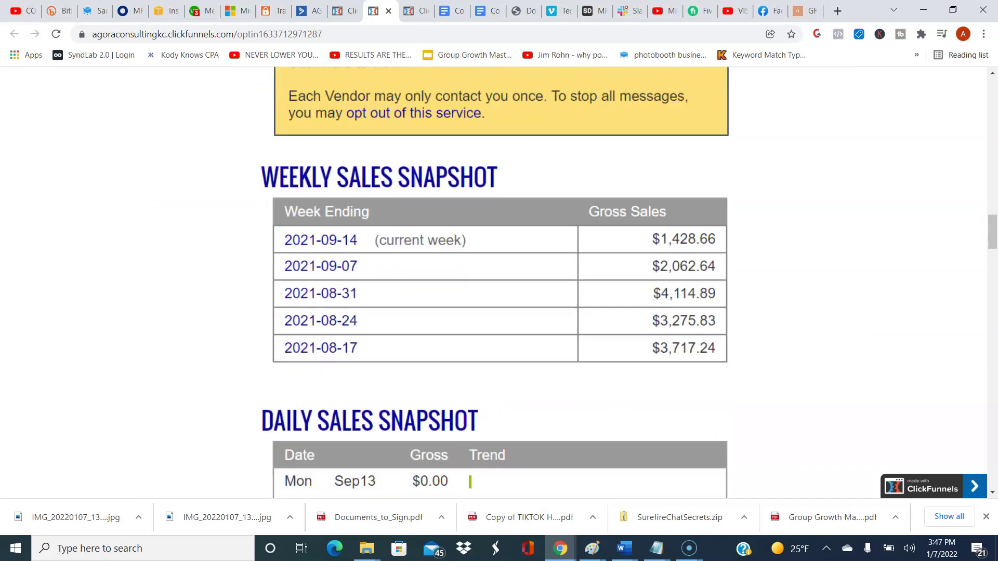
pyautogui.scroll(-9, 628, 350)
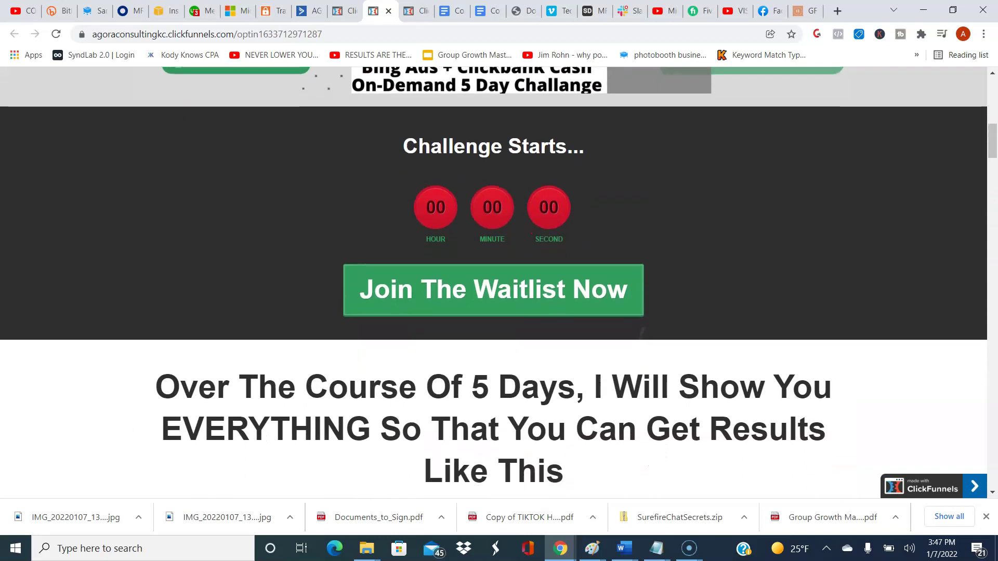
pyautogui.scroll(-20, 567, 282)
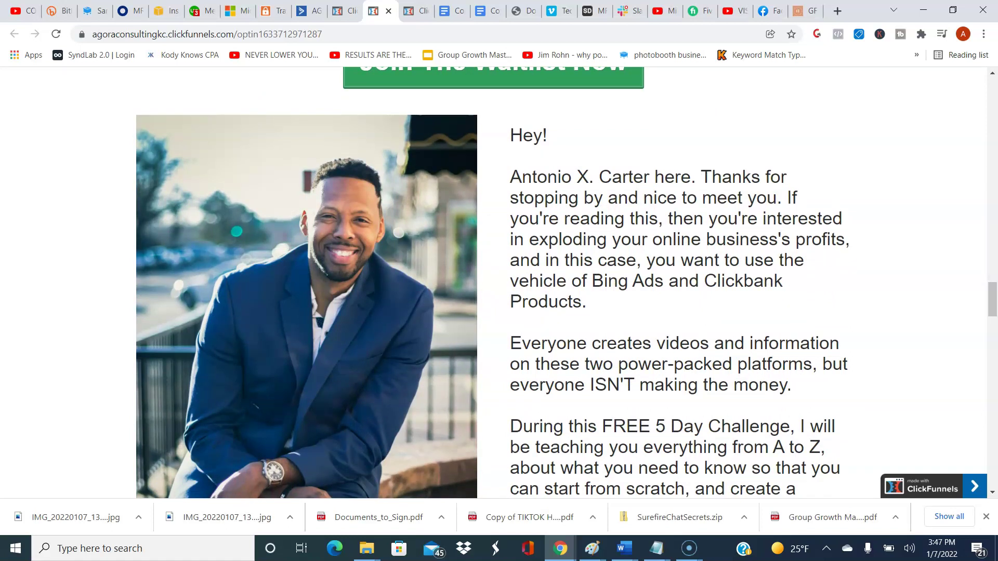
pyautogui.scroll(-20, 494, 283)
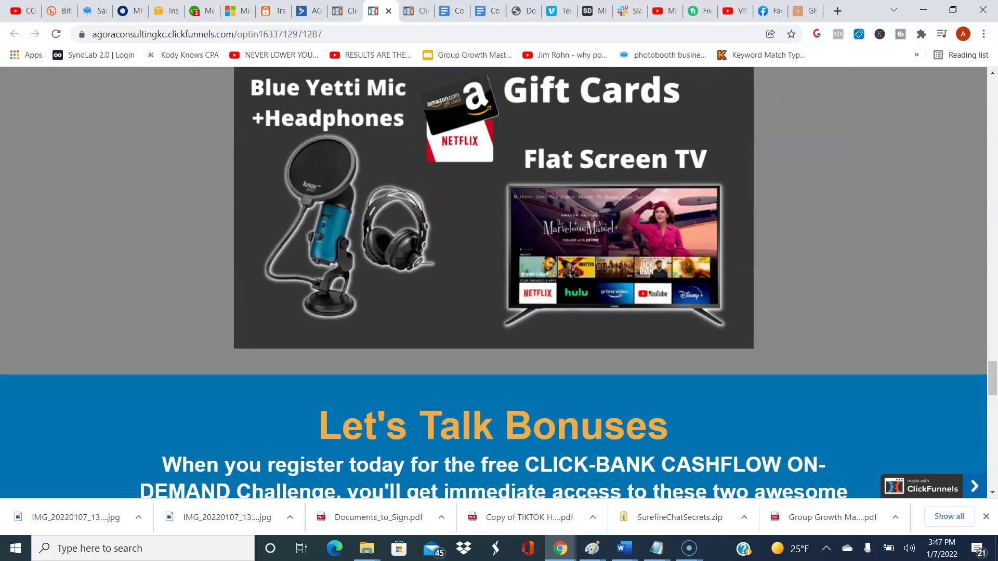
pyautogui.scroll(15, 493, 282)
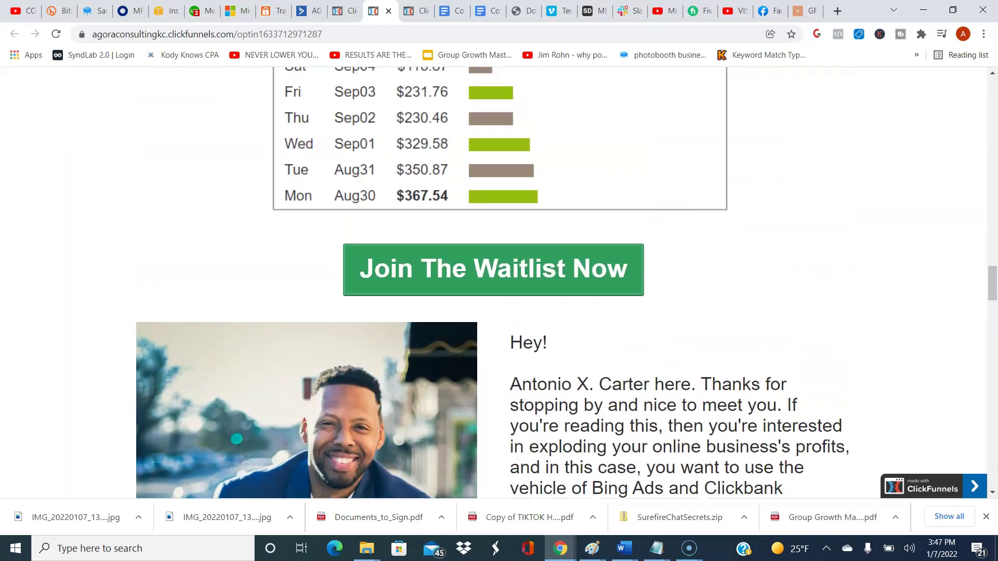
# In the ClickFunnels funnel, select the first Thank You step and open its live page preview.
pyautogui.hotkey('ctrl', 'shift', 'Tab')
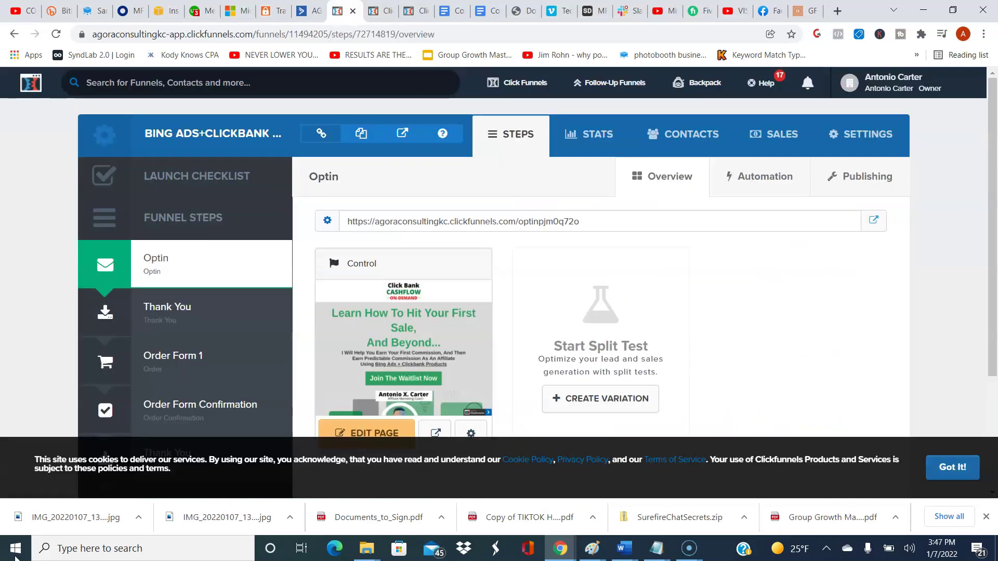
pyautogui.click(167, 312)
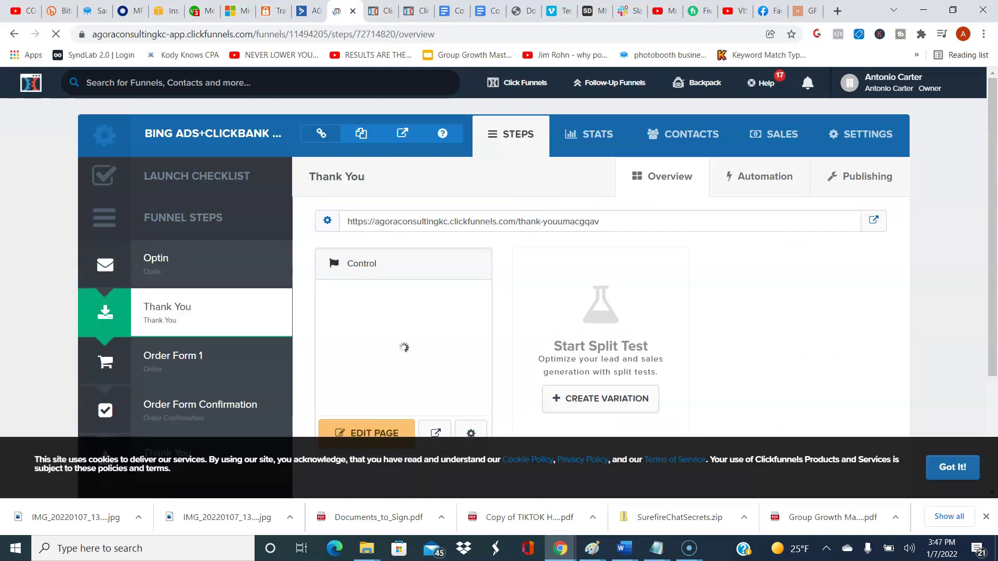
pyautogui.scroll(-3, 499, 260)
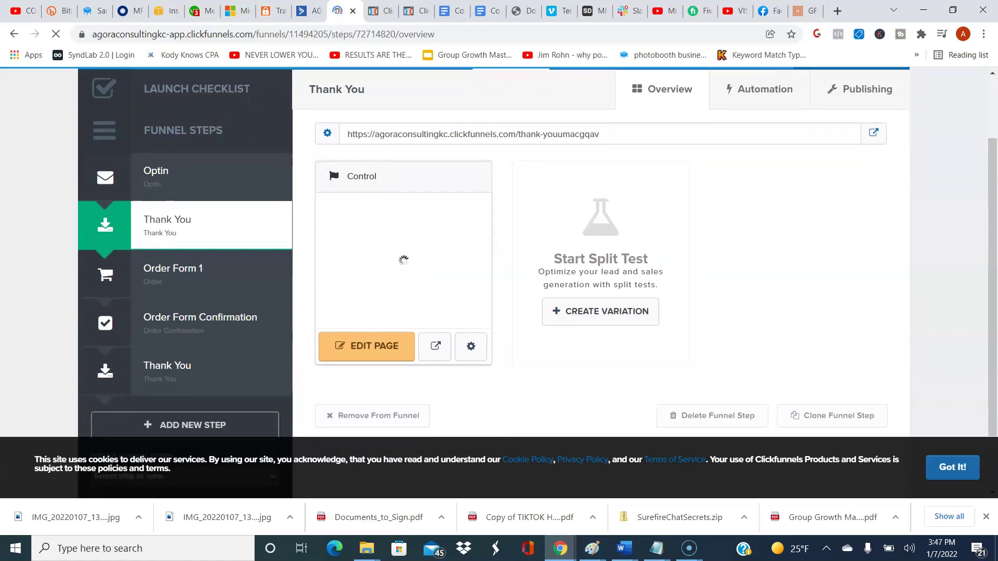
pyautogui.click(435, 346)
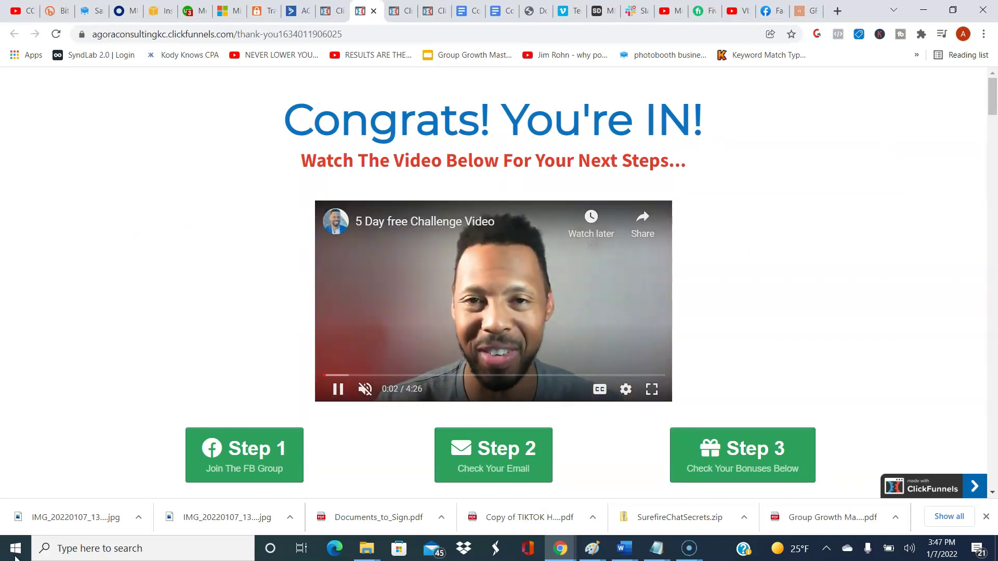
# Examine the thank-you page's video, three next-step buttons, results section and Upgrade To VIP offer.
pyautogui.scroll(-1, 499, 281)
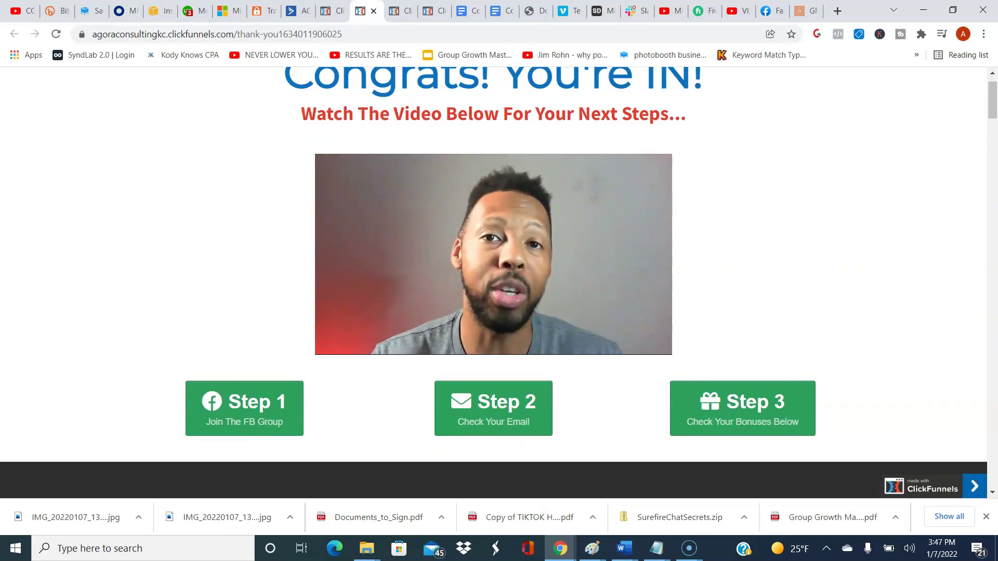
pyautogui.scroll(-4, 494, 281)
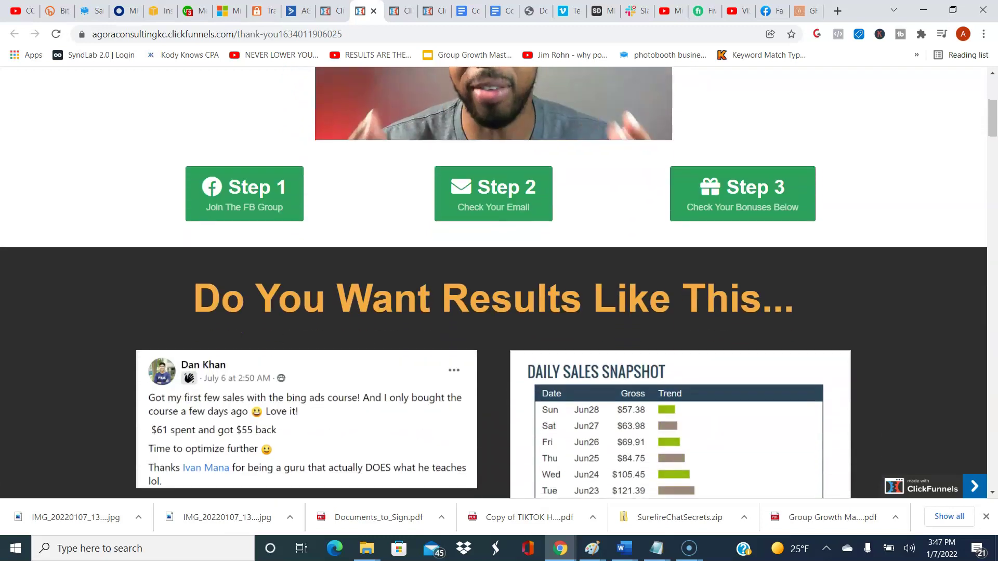
pyautogui.scroll(-1, 494, 281)
pyautogui.scroll(2, 494, 281)
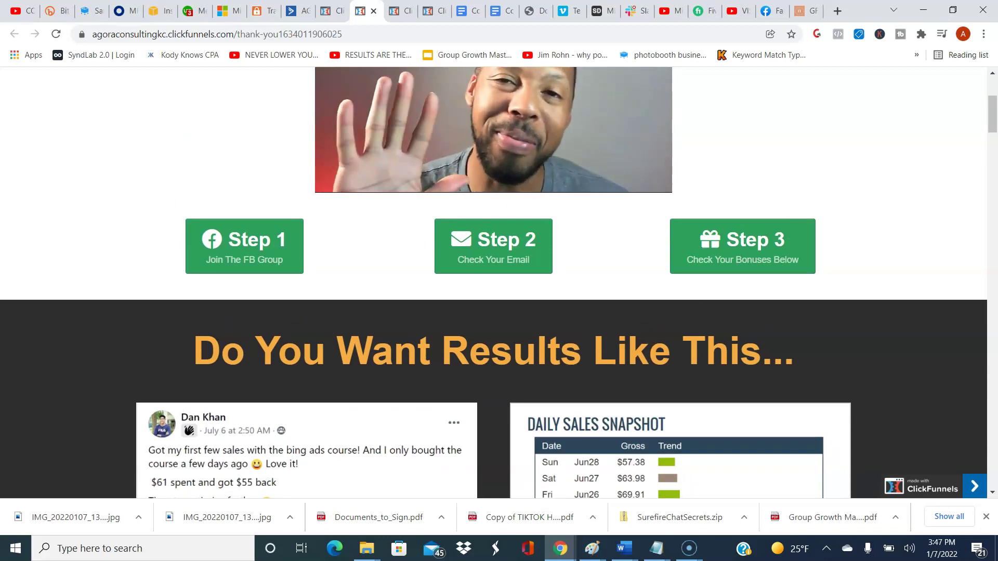
pyautogui.scroll(-1, 499, 281)
pyautogui.scroll(-12, 499, 281)
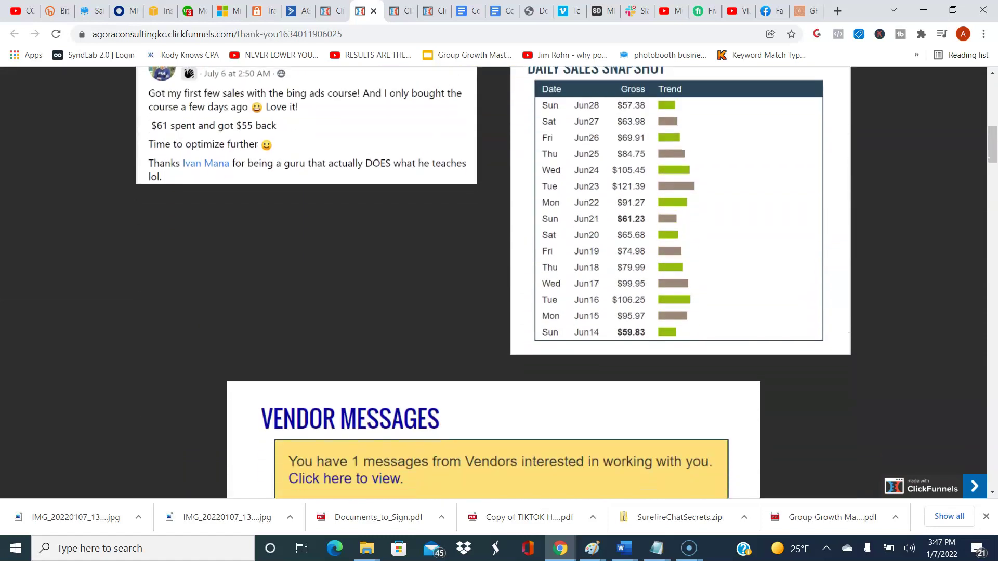
pyautogui.scroll(-20, 499, 281)
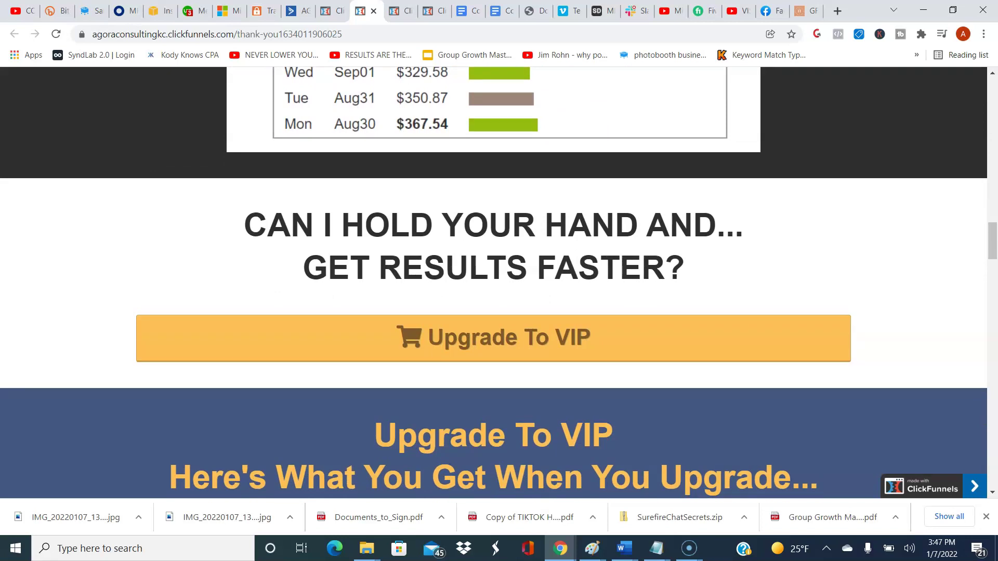
pyautogui.scroll(20, 499, 280)
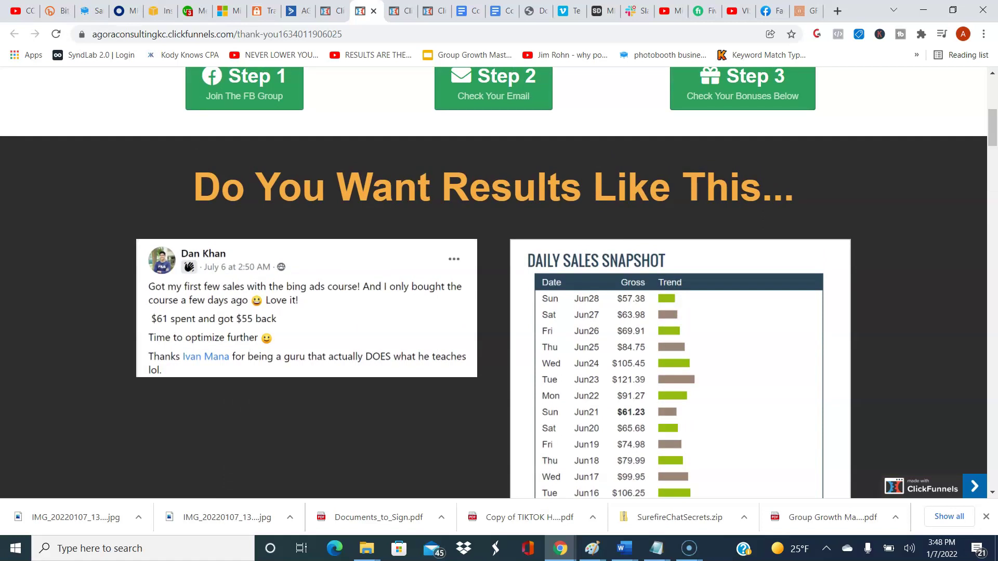
pyautogui.scroll(7, 499, 280)
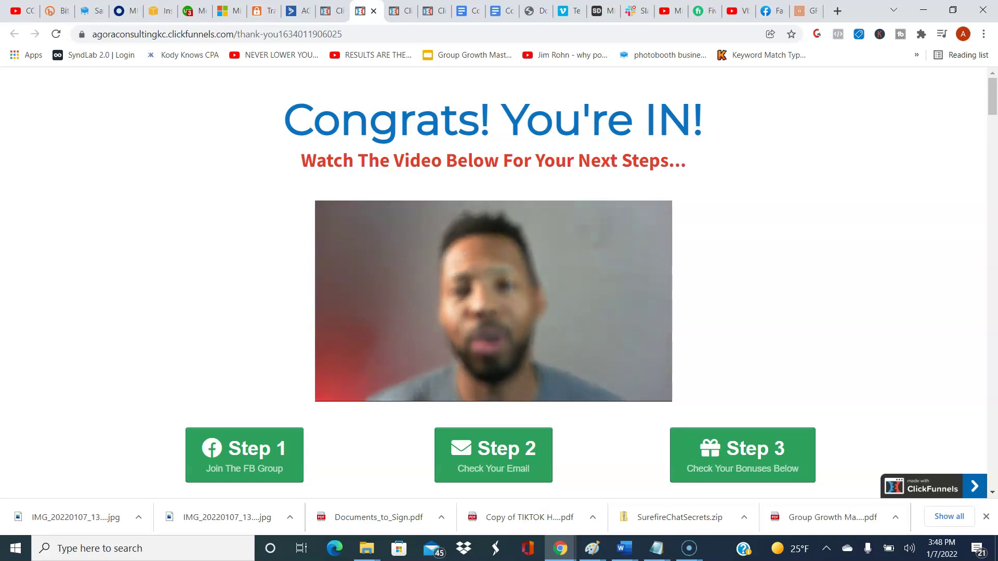
pyautogui.scroll(-2, 494, 280)
# Open the live preview of the funnel's Order Form 1 and review its contact, payment and order summary sections.
pyautogui.hotkey('ctrl', 'shift', 'Tab')
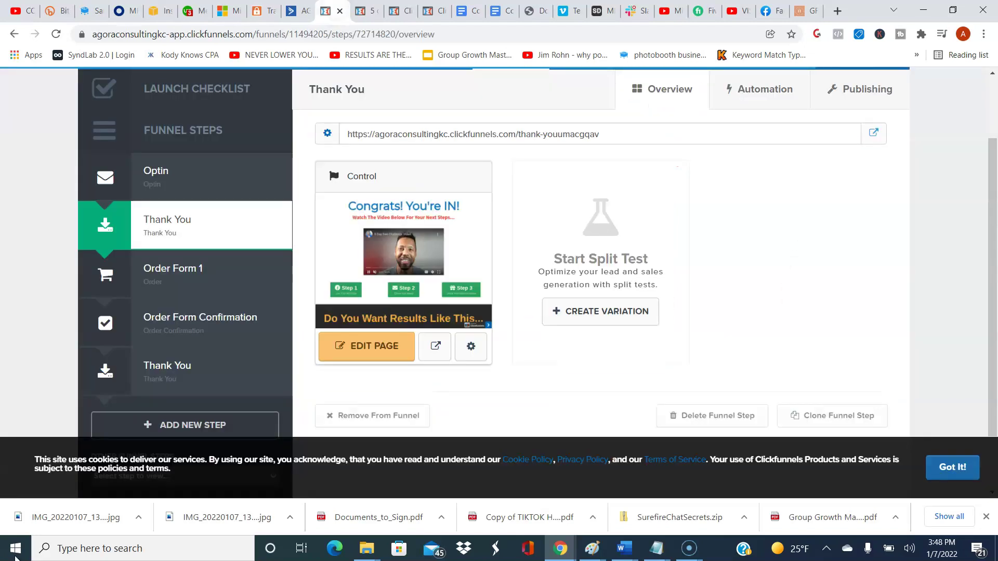
pyautogui.click(197, 273)
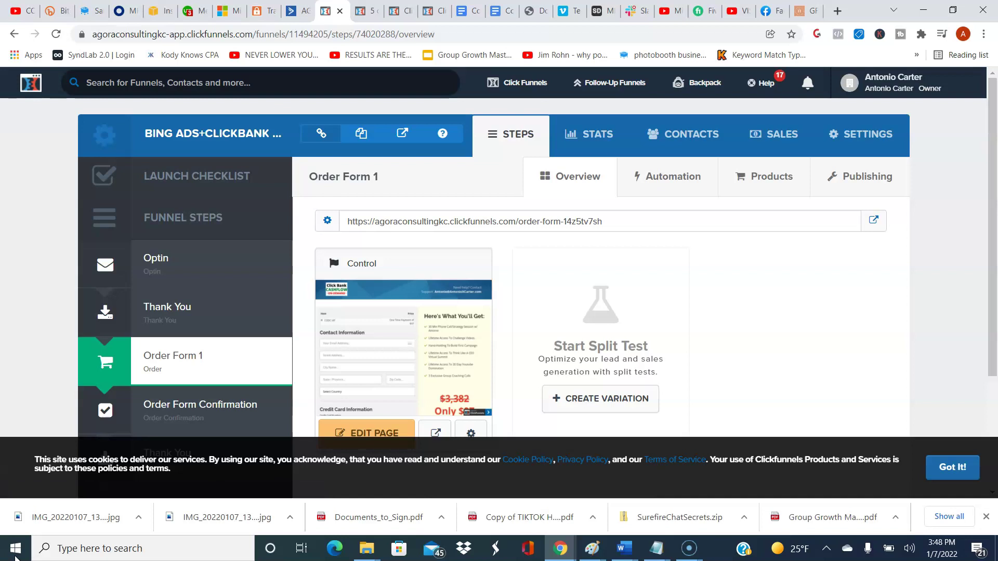
pyautogui.scroll(-1, 436, 319)
pyautogui.click(435, 348)
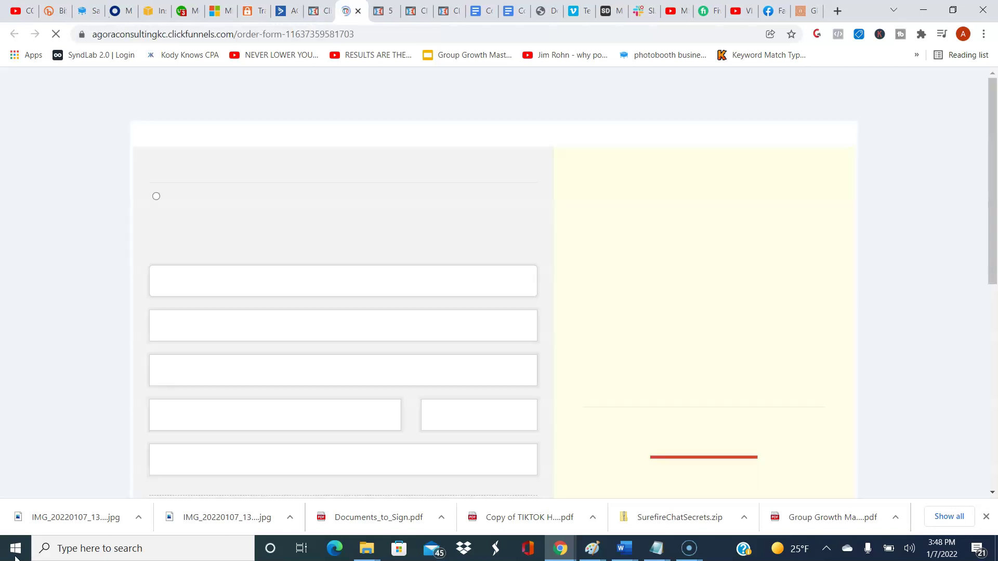
pyautogui.scroll(-8, 499, 281)
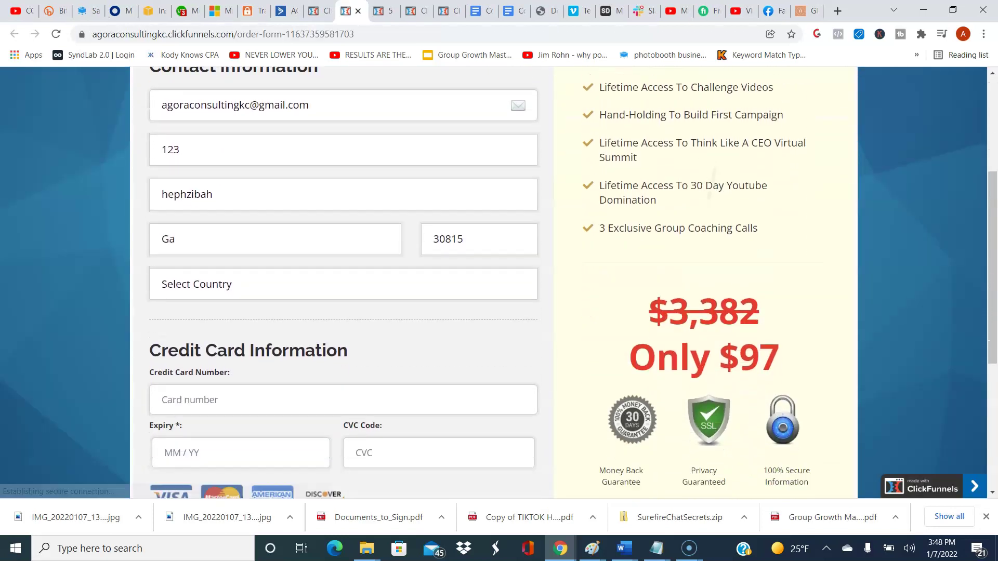
pyautogui.scroll(-1, 499, 280)
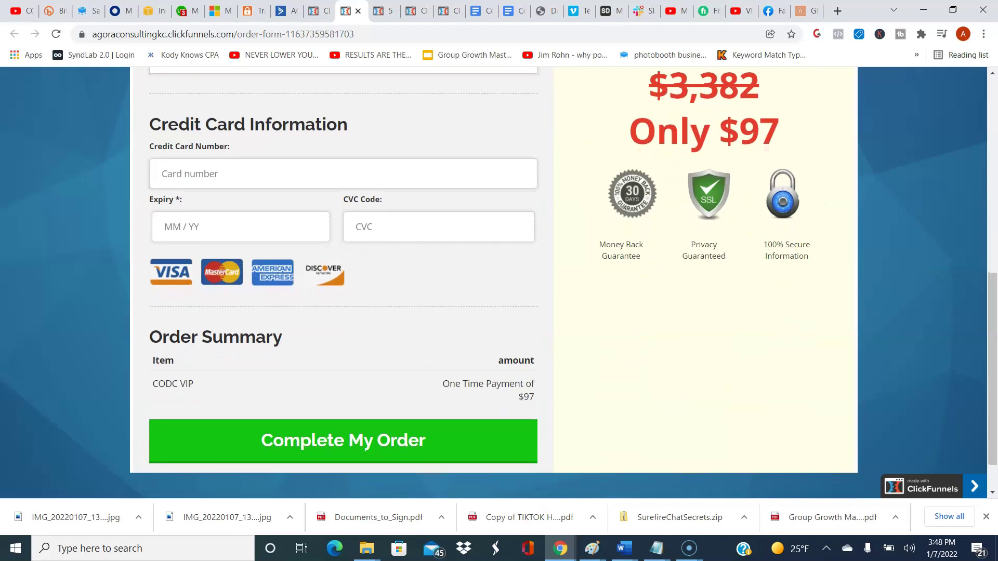
pyautogui.scroll(8, 564, 283)
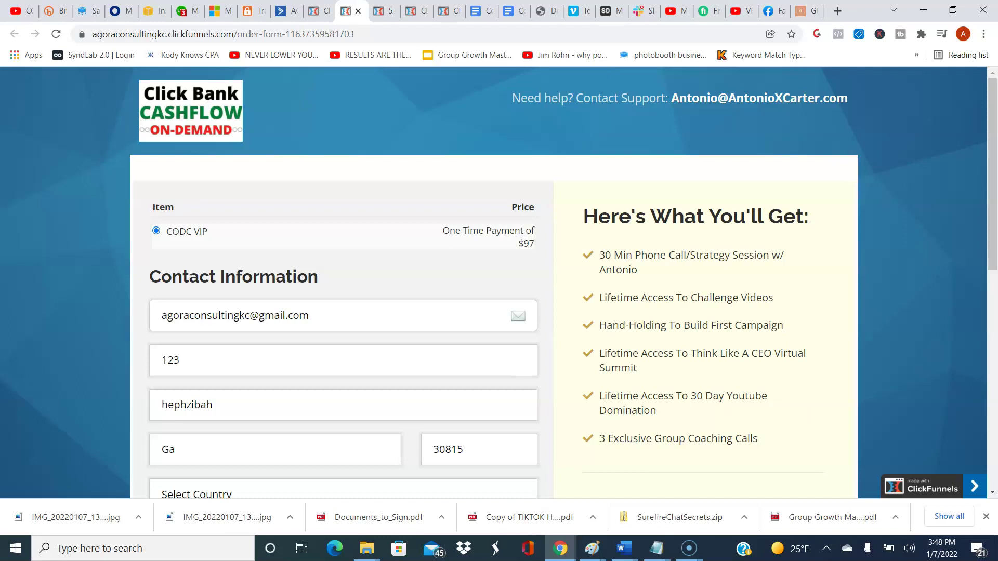
# Select the funnel's Optin step and go back through the open order form pages to the thank-you page.
pyautogui.hotkey('ctrl', 'shift', 'Tab')
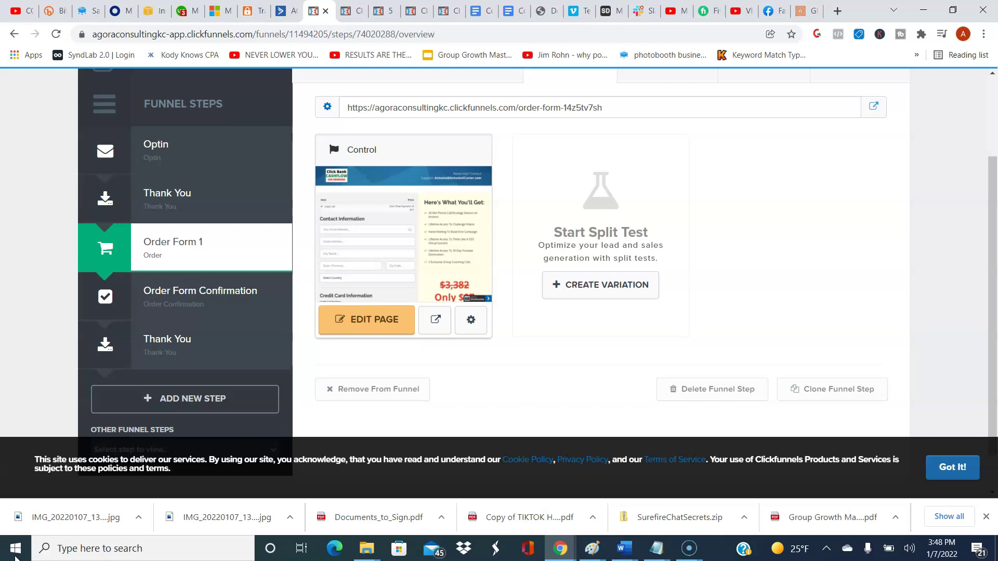
pyautogui.click(175, 150)
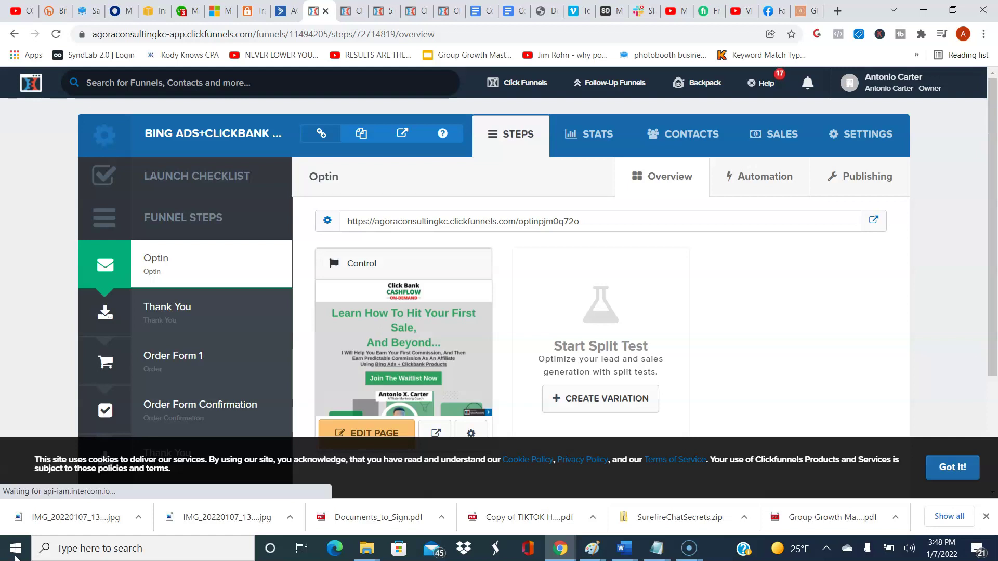
pyautogui.hotkey('ctrl', 'Tab')
pyautogui.hotkey('ctrl', 'Tab')
pyautogui.hotkey('ctrl', 'Tab')
pyautogui.hotkey('ctrl', 'Tab')
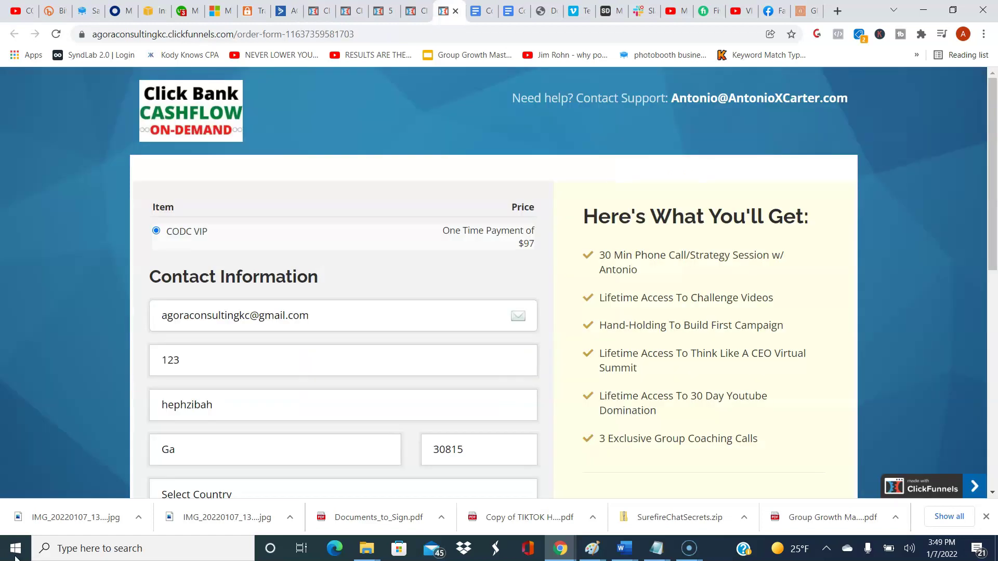
pyautogui.hotkey('ctrl', 'shift', 'Tab')
pyautogui.hotkey('ctrl', 'shift', 'Tab')
pyautogui.hotkey('ctrl', 'shift', 'Tab')
pyautogui.hotkey('ctrl', 'shift', 'Tab')
pyautogui.hotkey('ctrl', 'Tab')
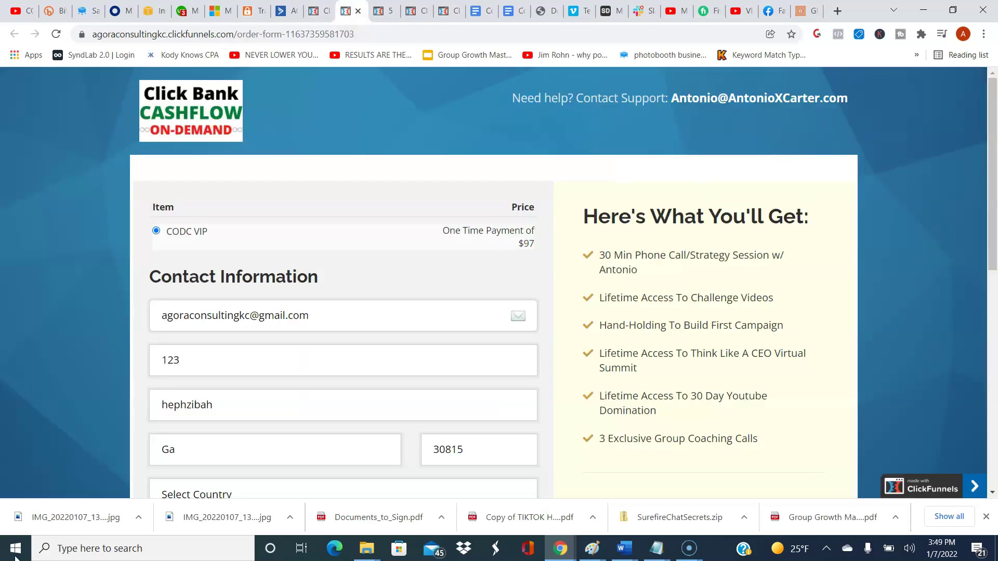
pyautogui.hotkey('ctrl', 'Tab')
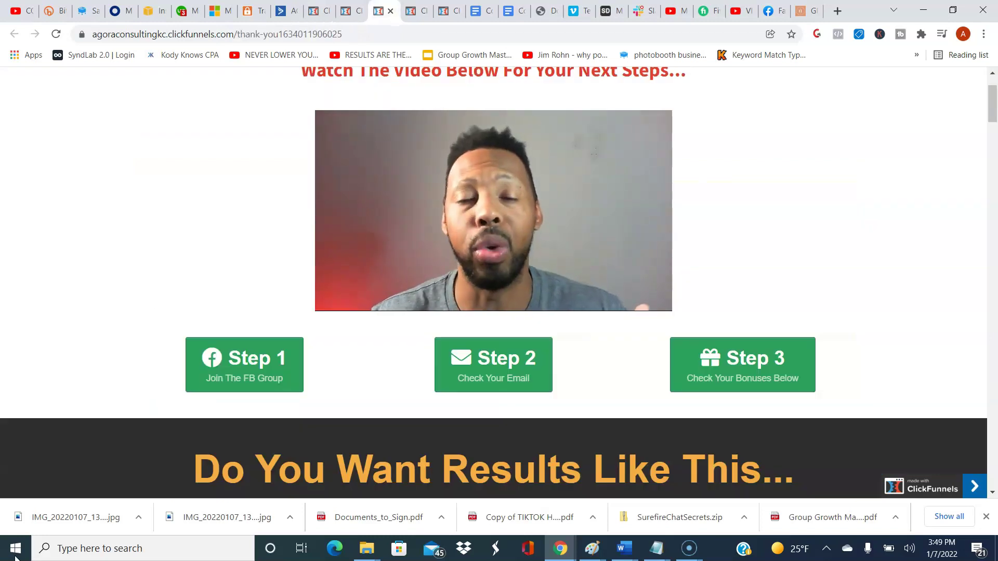
# Review the challenge opt-in page's registration form, close the form, and examine the headline, waitlist offer and 5-day challenge banner.
pyautogui.hotkey('ctrl', 'Tab')
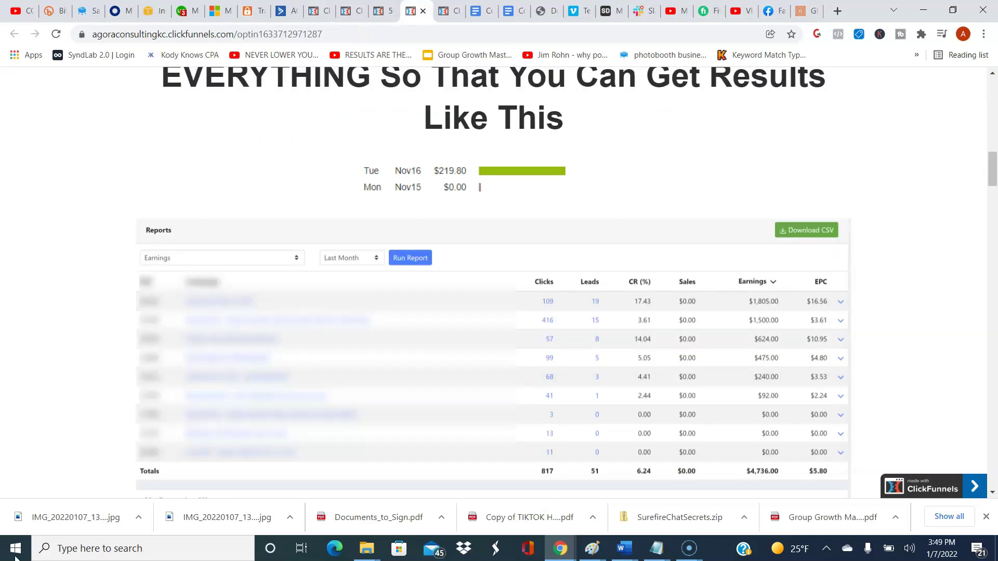
pyautogui.press('Home')
pyautogui.scroll(-3, 494, 284)
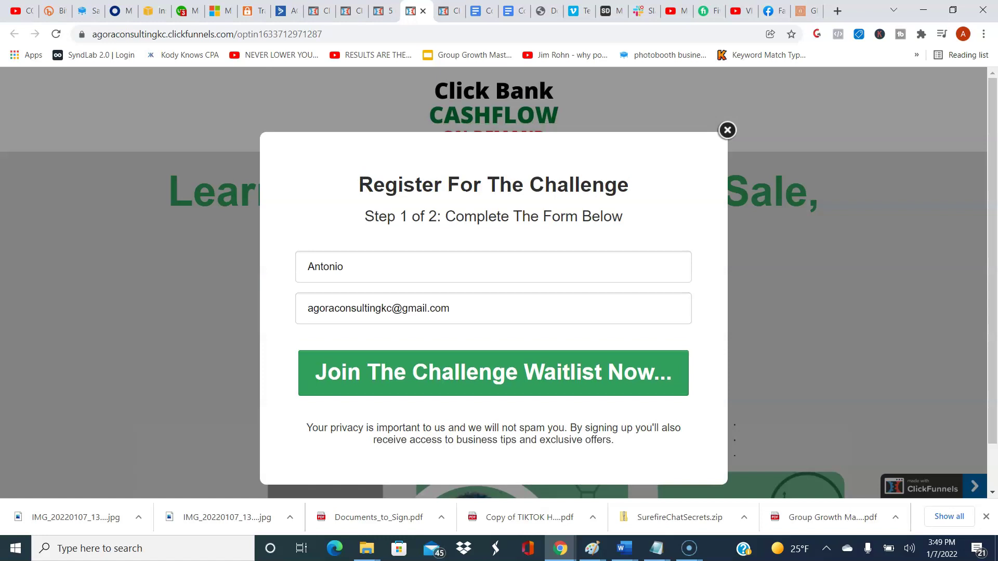
pyautogui.hotkey('ctrl', 'pageup')
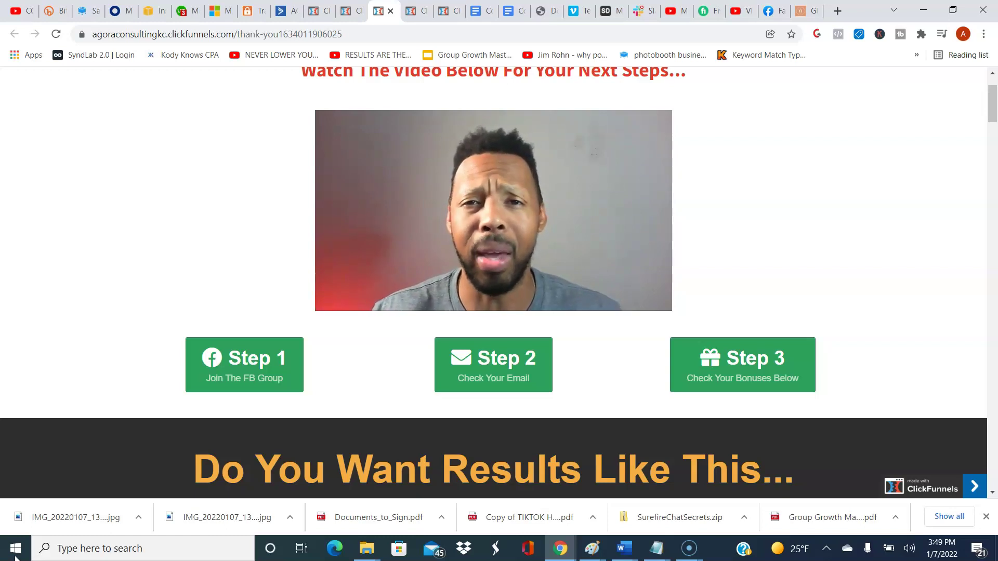
pyautogui.hotkey('ctrl', 'Tab')
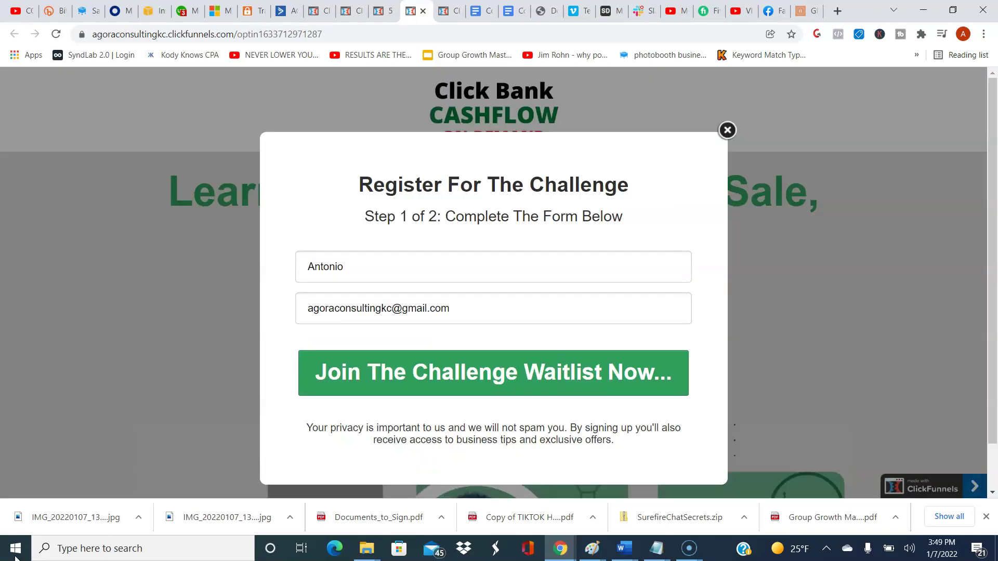
pyautogui.press('Escape')
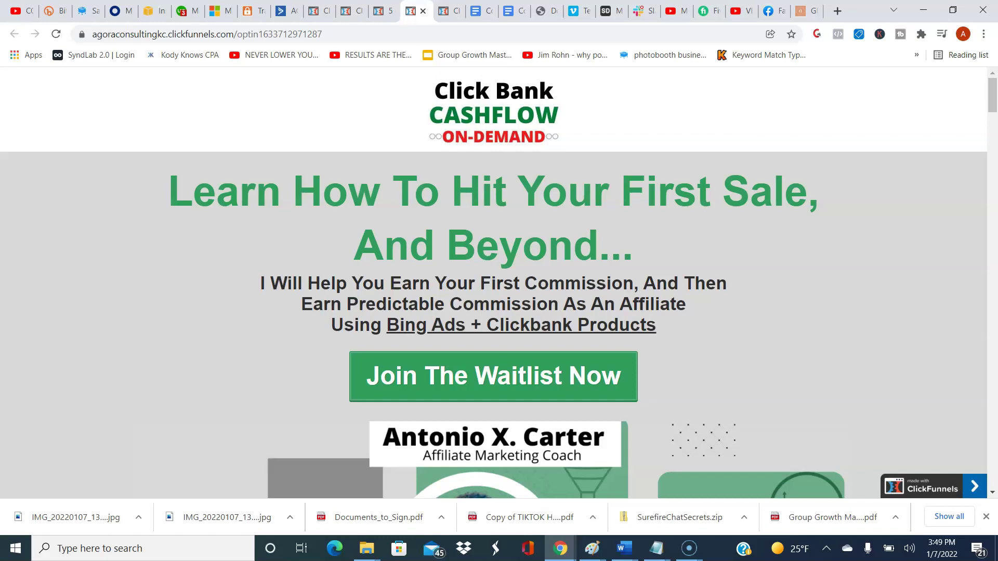
pyautogui.scroll(-1, 494, 283)
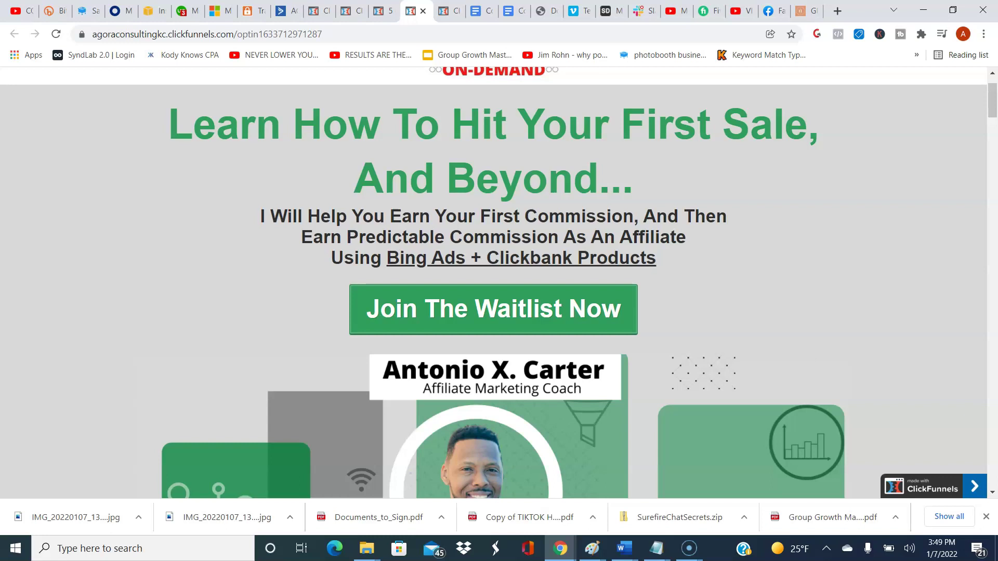
pyautogui.scroll(-3, 494, 283)
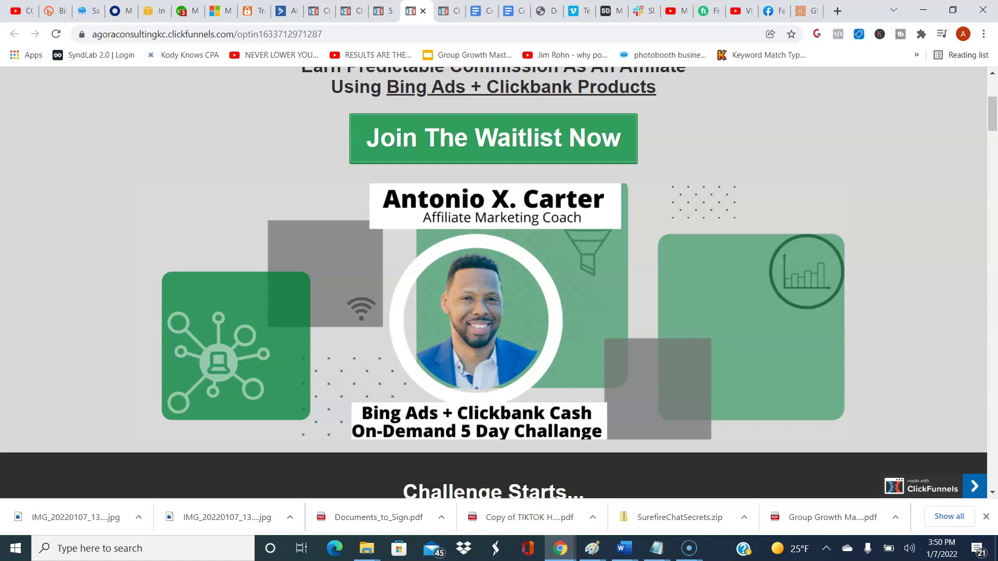
# Switch to Microsoft Advertising and open the UET tag list to review the 5 Day Challenge CCOD tag.
pyautogui.hotkey('ctrl', '7')
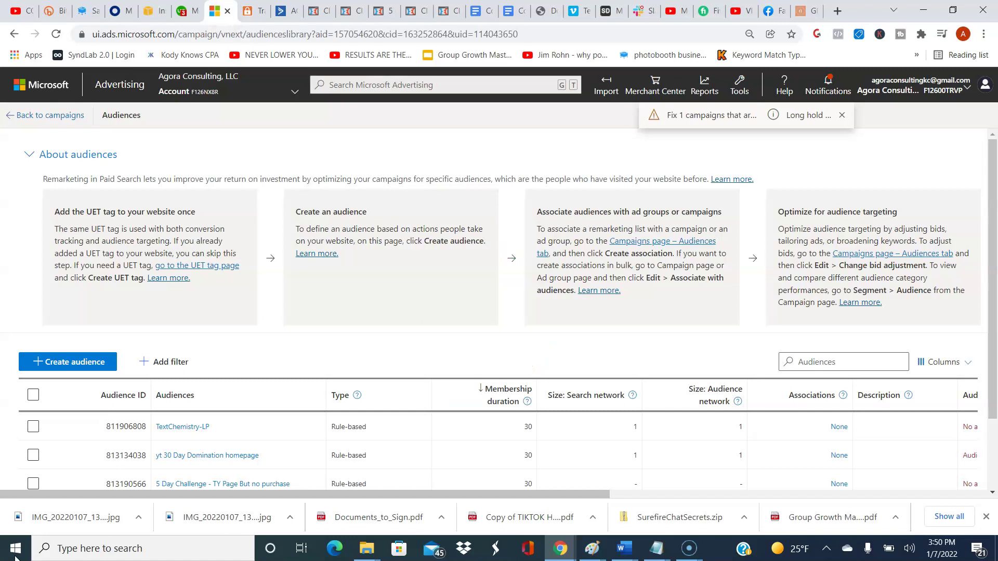
pyautogui.click(739, 85)
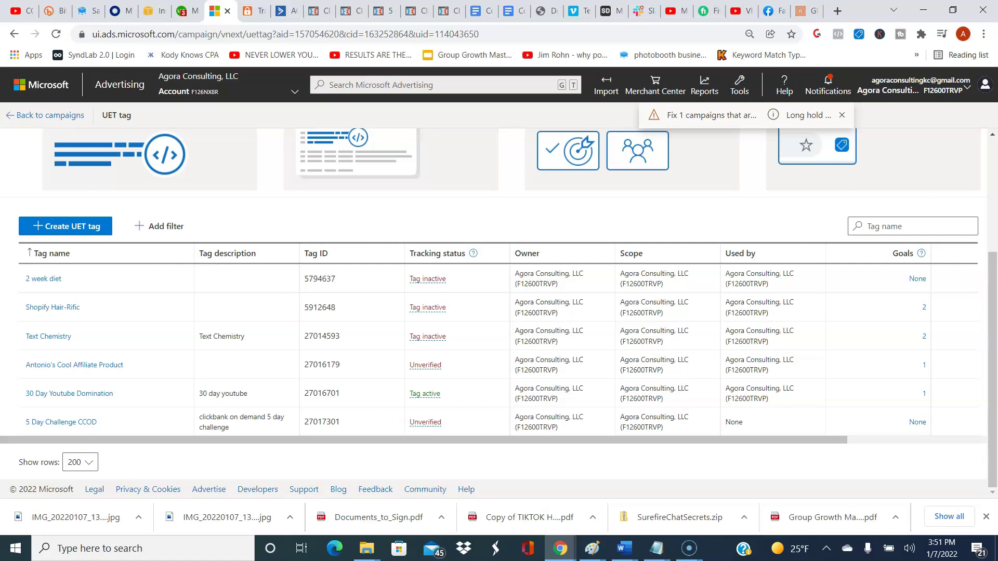
pyautogui.hscroll(-5, 156, 421)
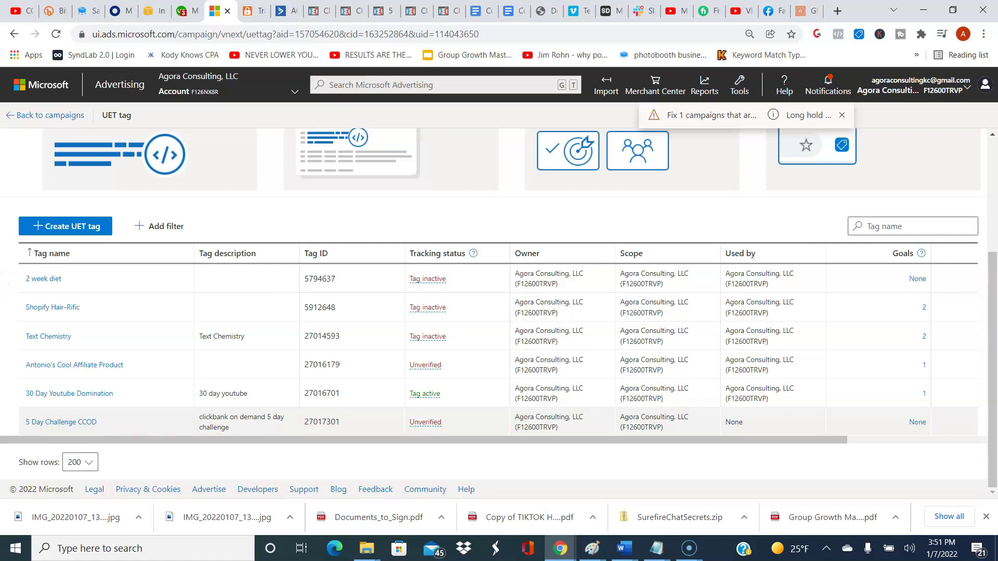
# Open the shared library's Audiences page and bring the list of existing audiences into view.
pyautogui.click(739, 85)
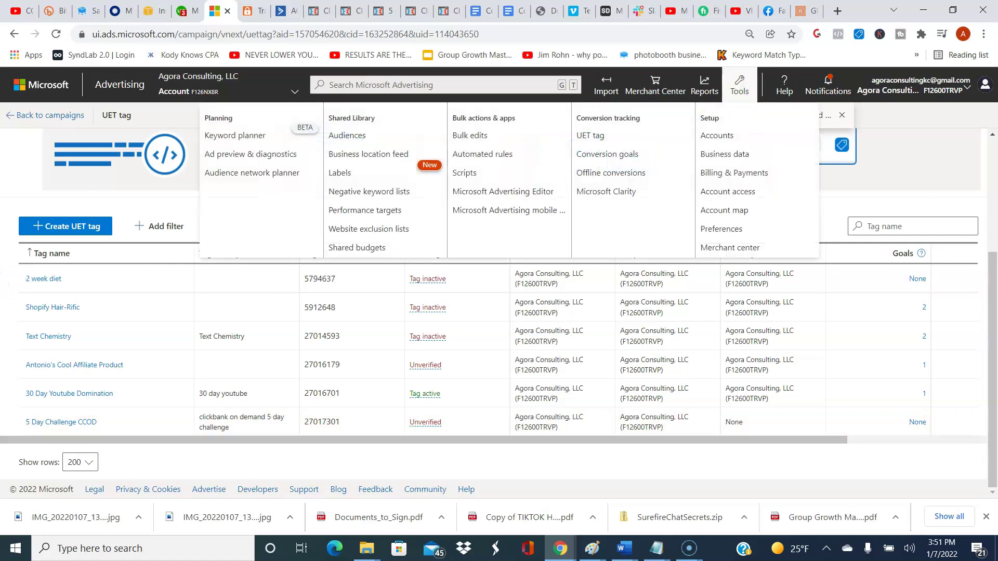
pyautogui.click(347, 135)
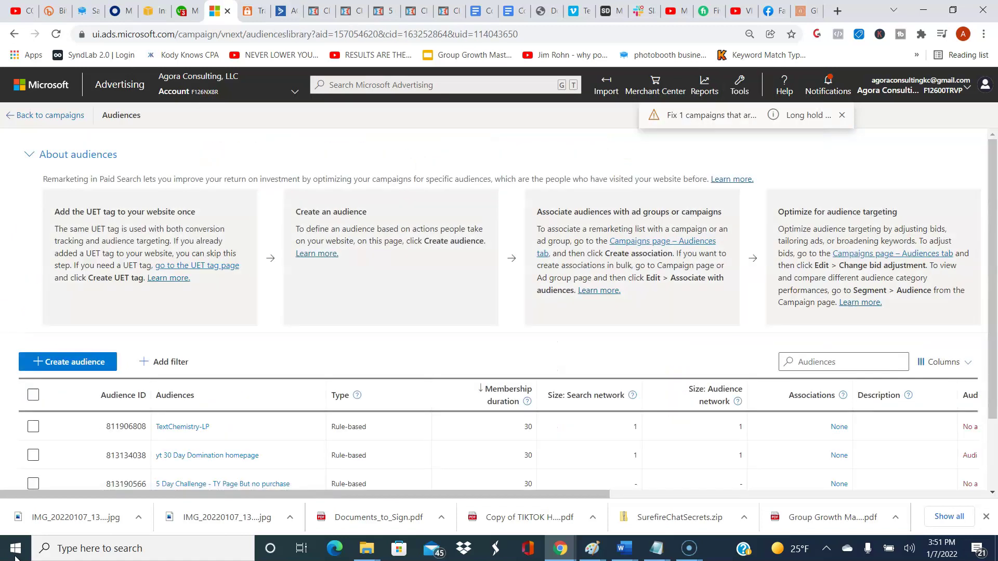
pyautogui.scroll(-2, 499, 312)
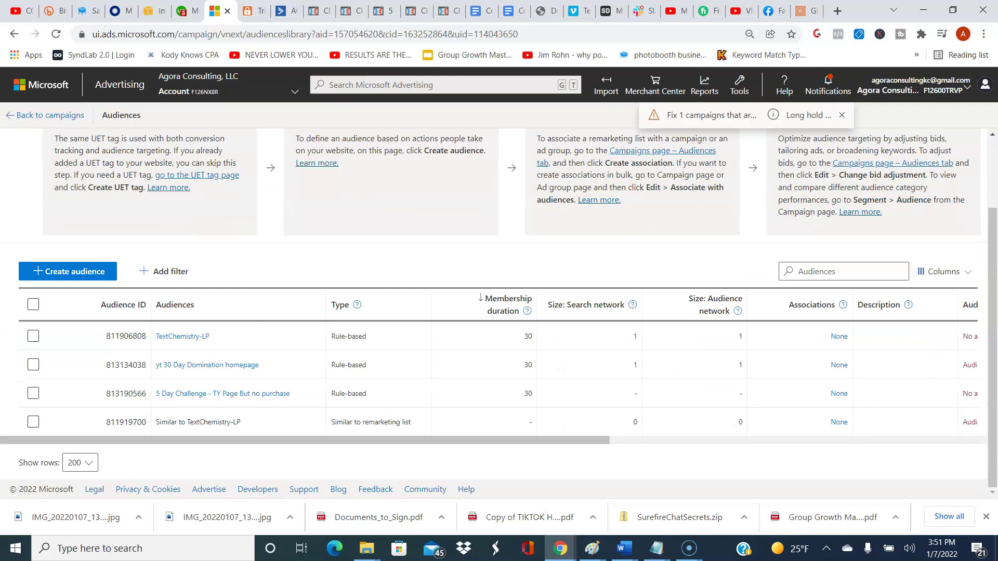
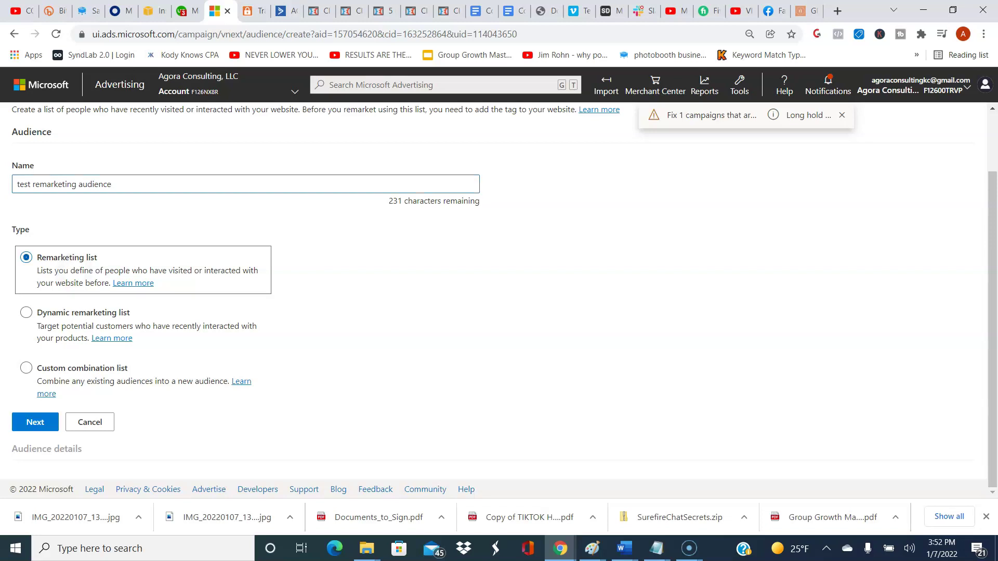
# Go through the audience types, keep Remarketing list for the test remarketing audience, and continue to the audience details.
pyautogui.press('Down')
pyautogui.press('Down')
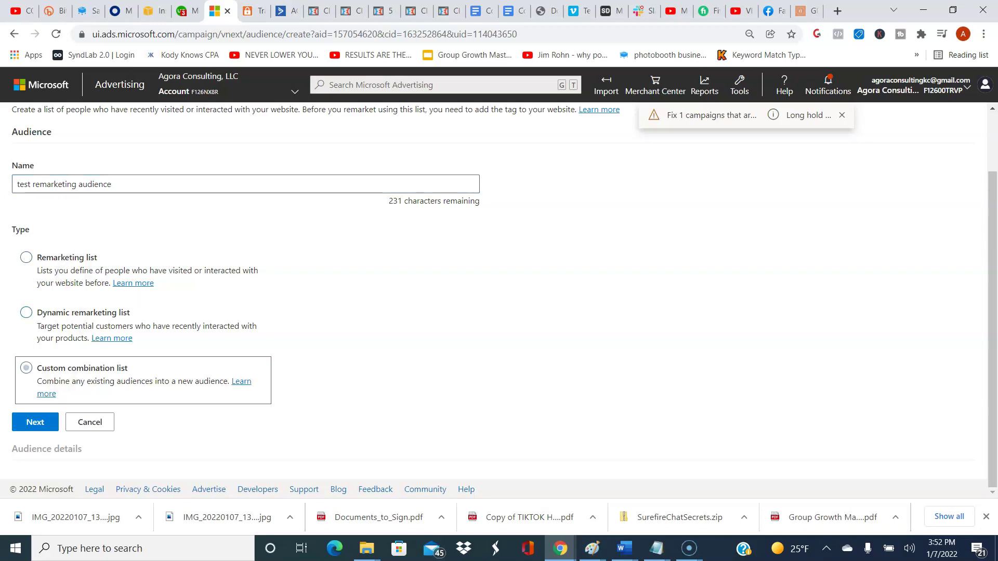
pyautogui.press('Down')
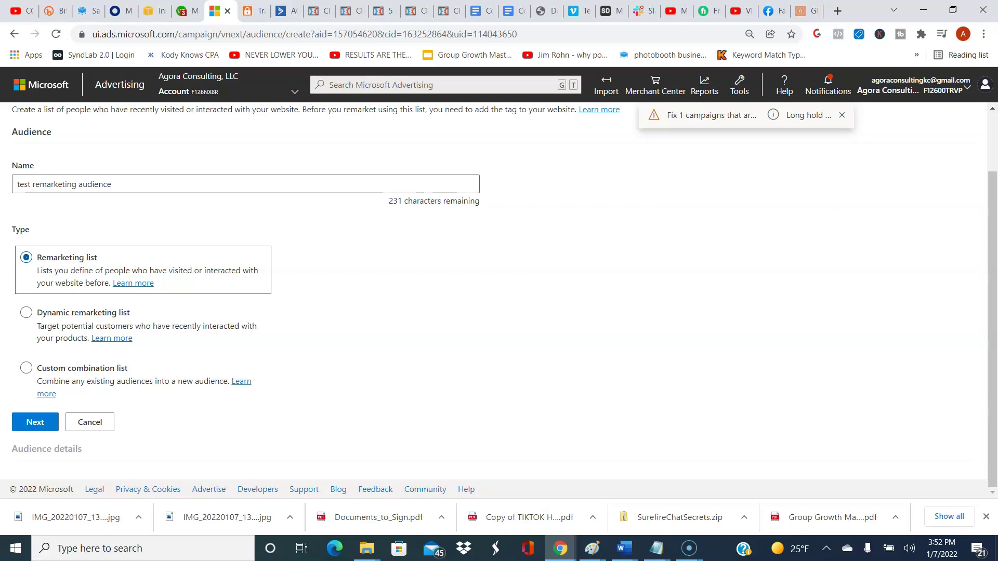
pyautogui.press('Return')
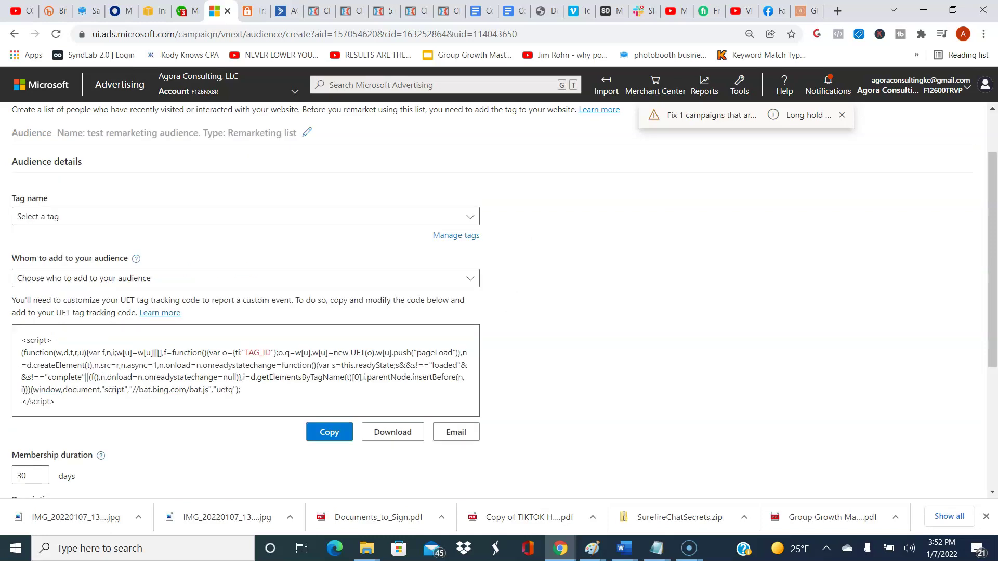
# Assign the 5 Day Challenge CCOD tag to the new remarketing audience.
pyautogui.hotkey('alt', 'Down')
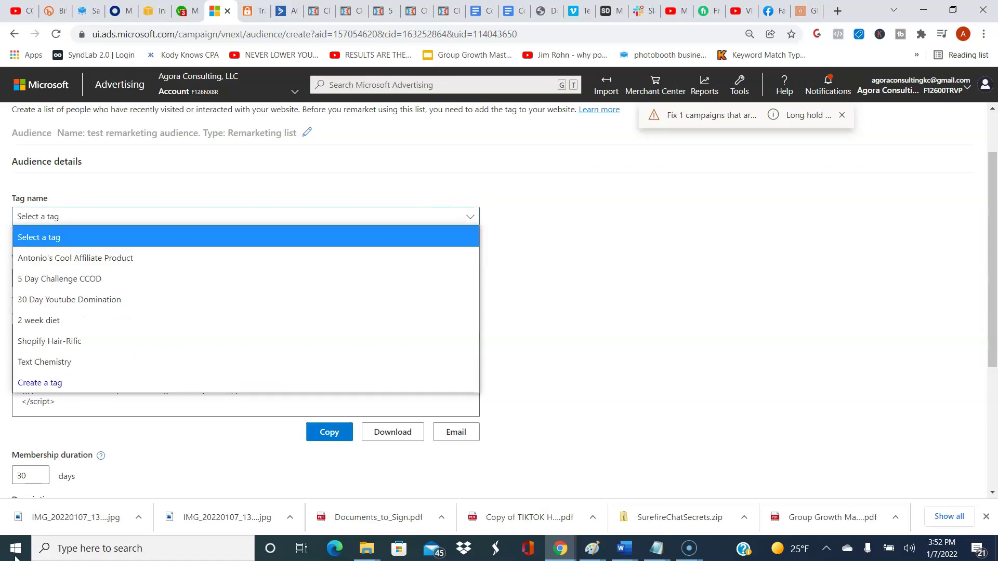
pyautogui.press('Down')
pyautogui.press('Down')
pyautogui.press('Return')
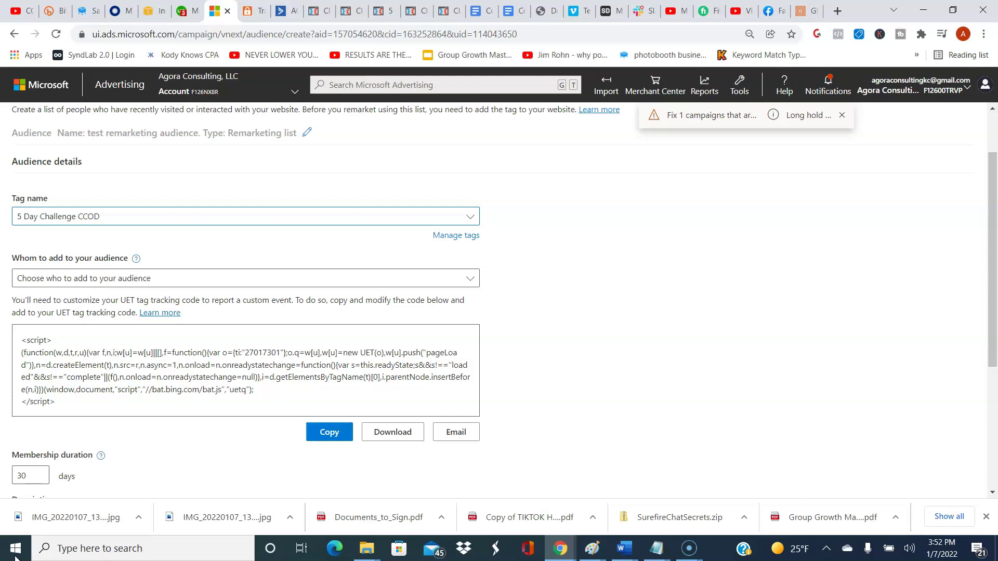
# Set whom to add to the audience to "Visitor of a page".
pyautogui.scroll(-1, 499, 297)
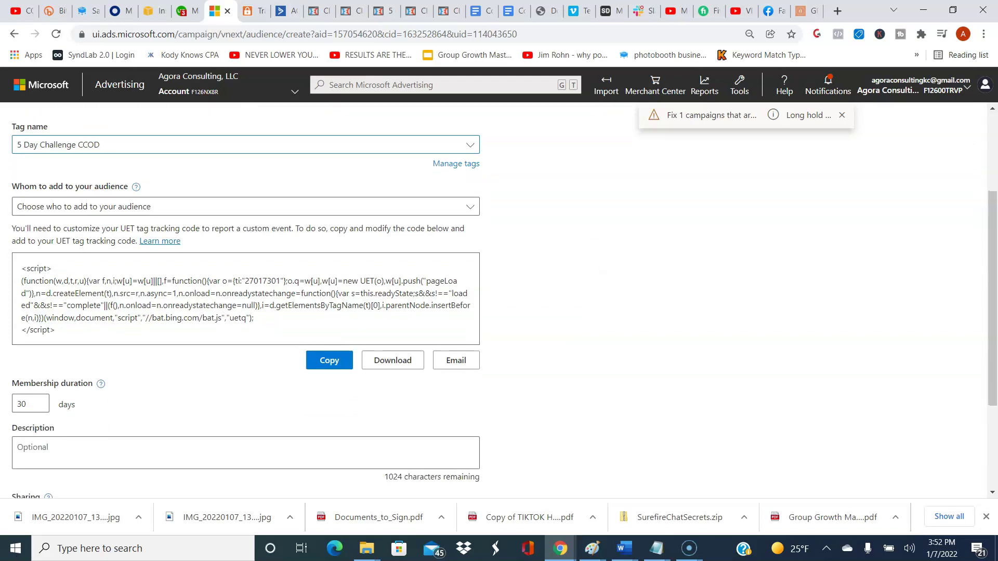
pyautogui.press('Tab')
pyautogui.hotkey('alt', 'Down')
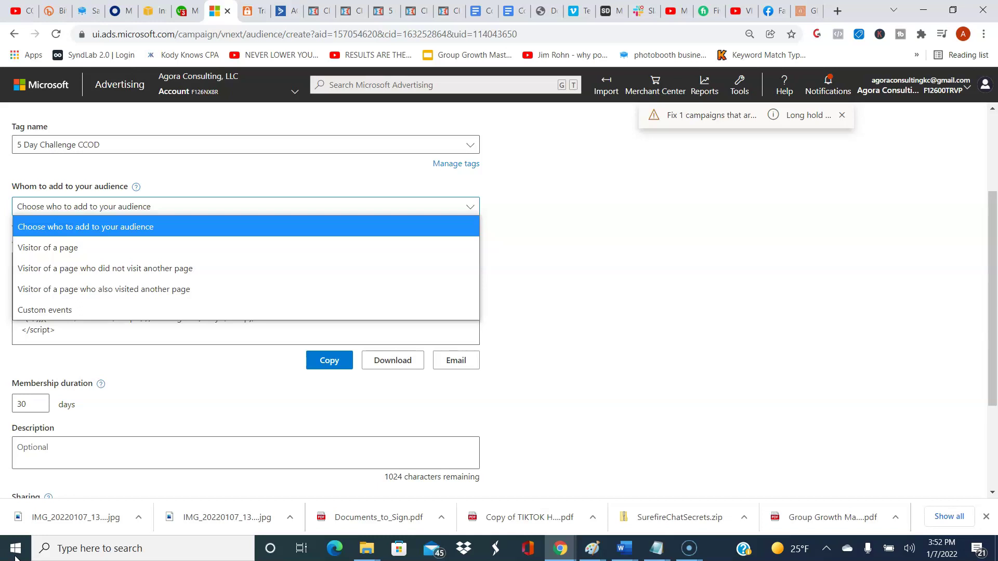
pyautogui.press('Down')
pyautogui.press('Return')
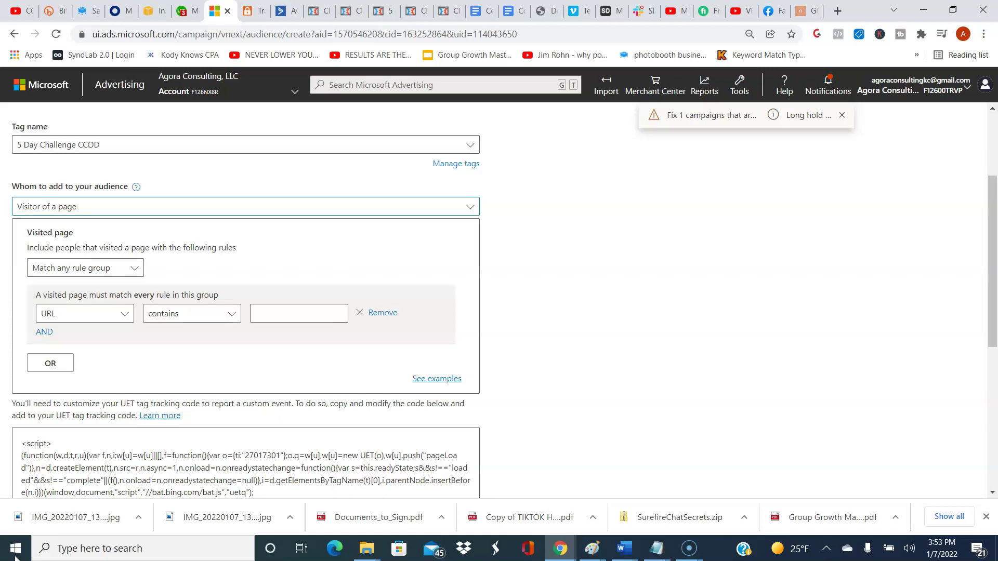
# Change whom to add to the audience to "Visitor of a page who did not visit another page".
pyautogui.hotkey('alt', 'Down')
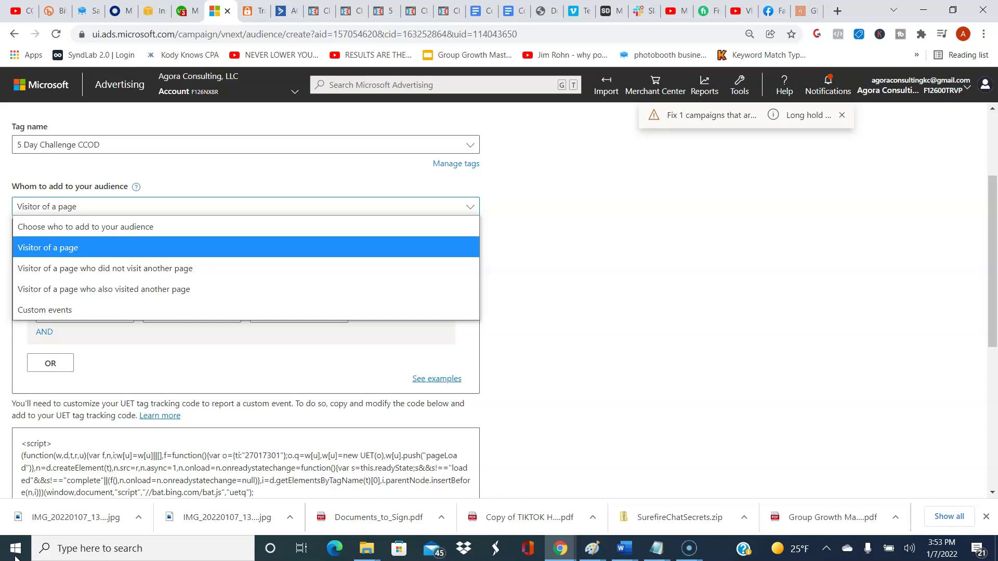
pyautogui.press('Return')
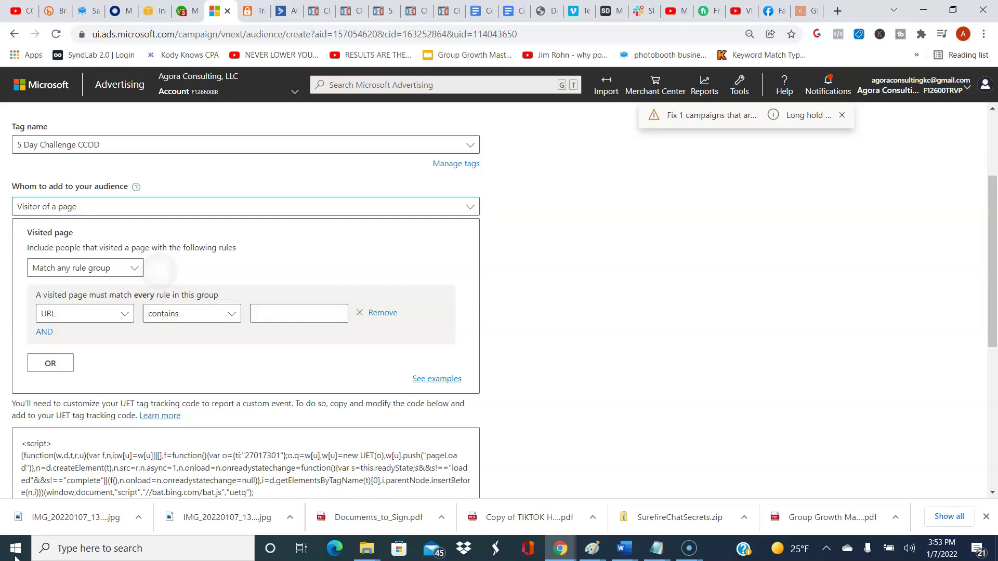
pyautogui.press('Down')
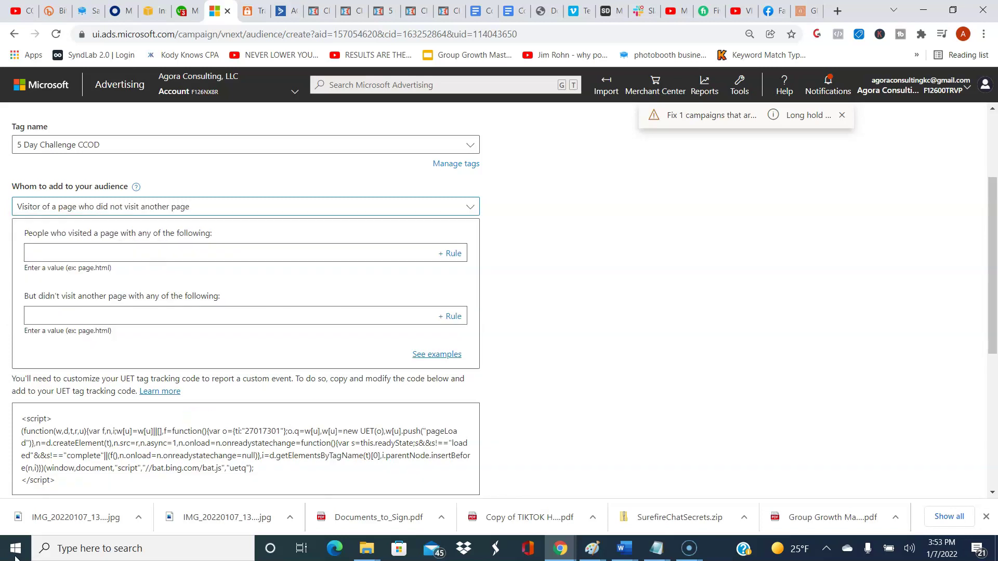
pyautogui.click(370, 250)
# Change whom to add to the audience to "Visitor of a page who also visited another page".
pyautogui.hotkey('alt', 'Down')
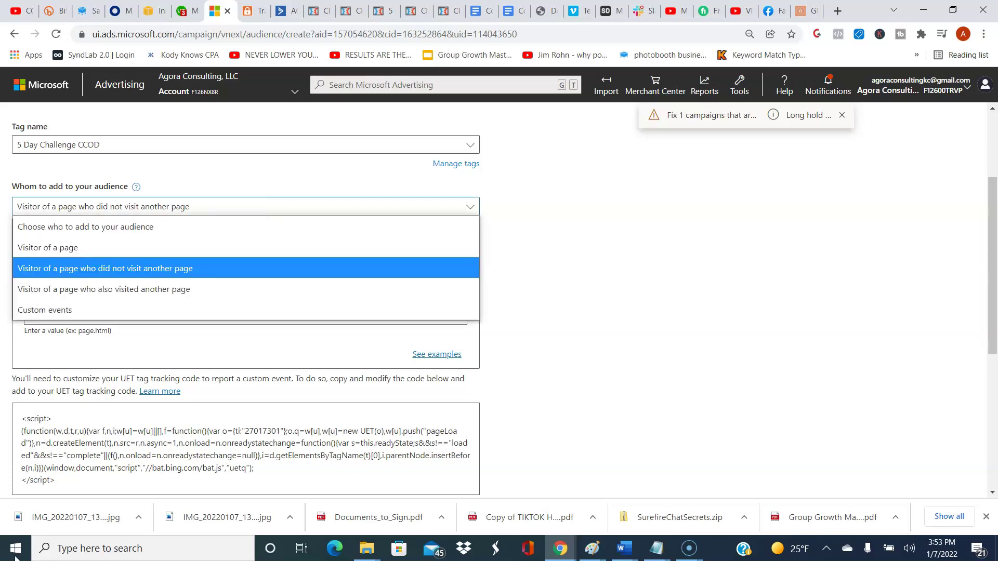
pyautogui.press('Down')
pyautogui.press('Return')
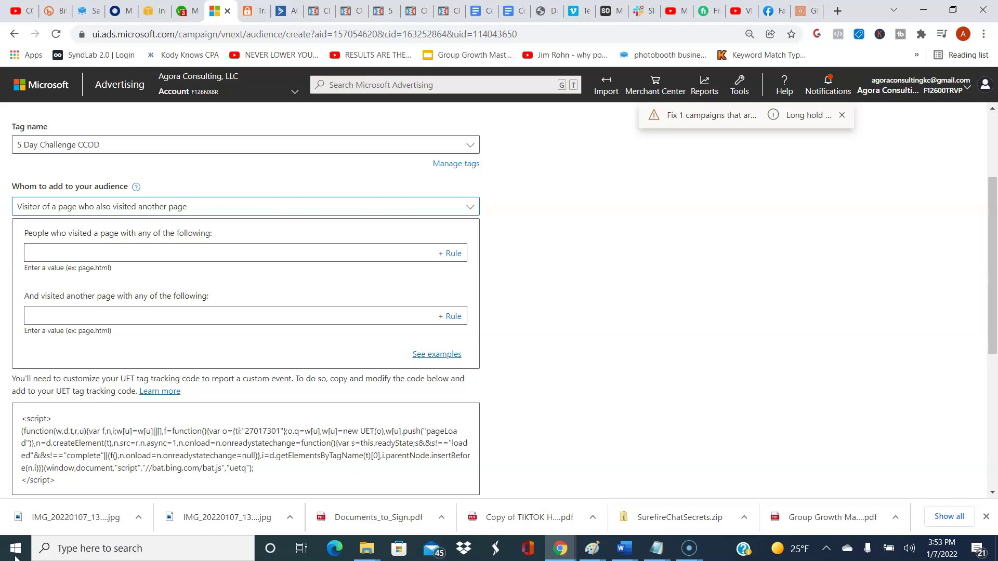
# Highlight the complete UET tag tracking script below the audience rules, and clear the selection.
pyautogui.scroll(-3, 246, 298)
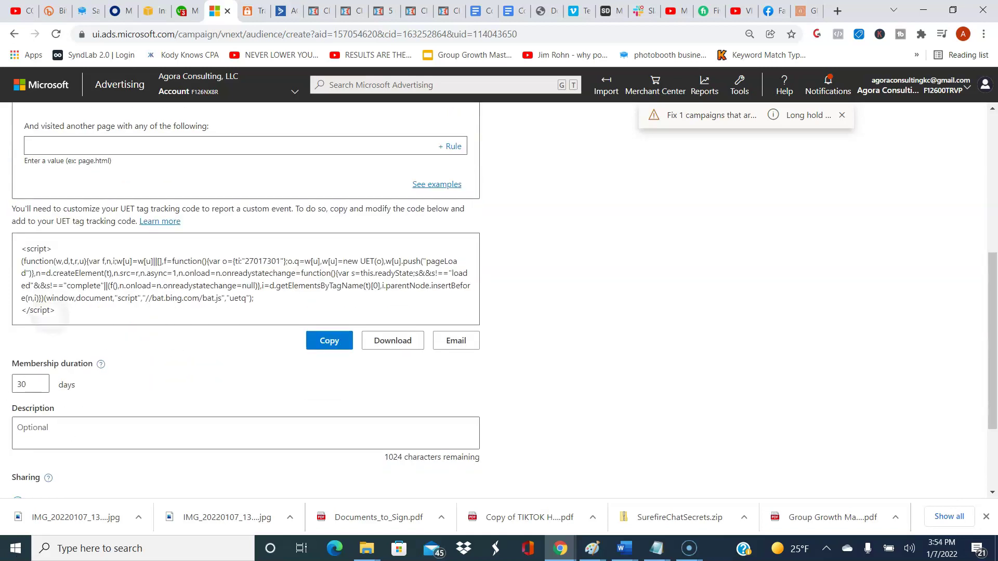
pyautogui.scroll(-1, 51, 318)
pyautogui.doubleClick(38, 210)
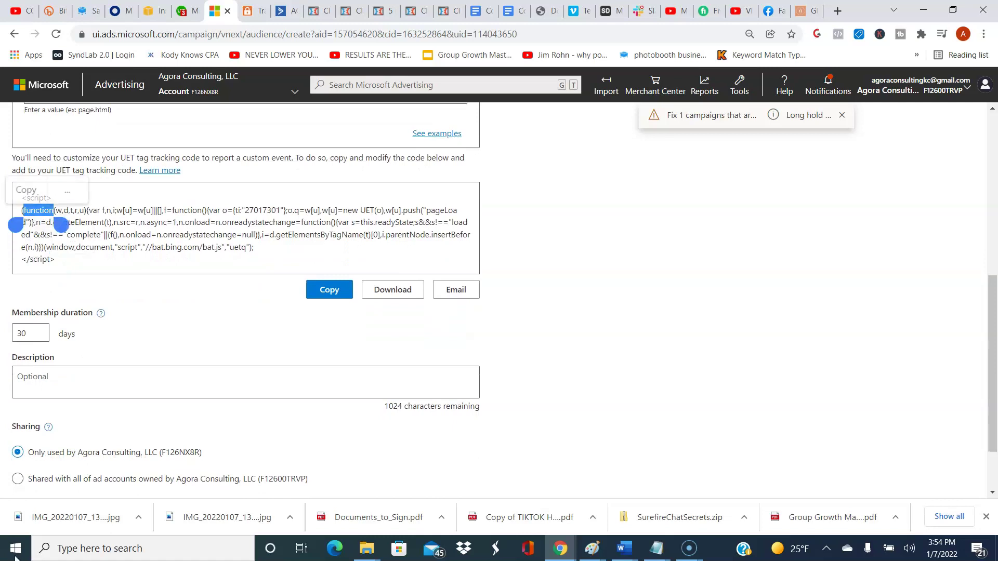
pyautogui.moveTo(61, 225); pyautogui.dragTo(62, 273)
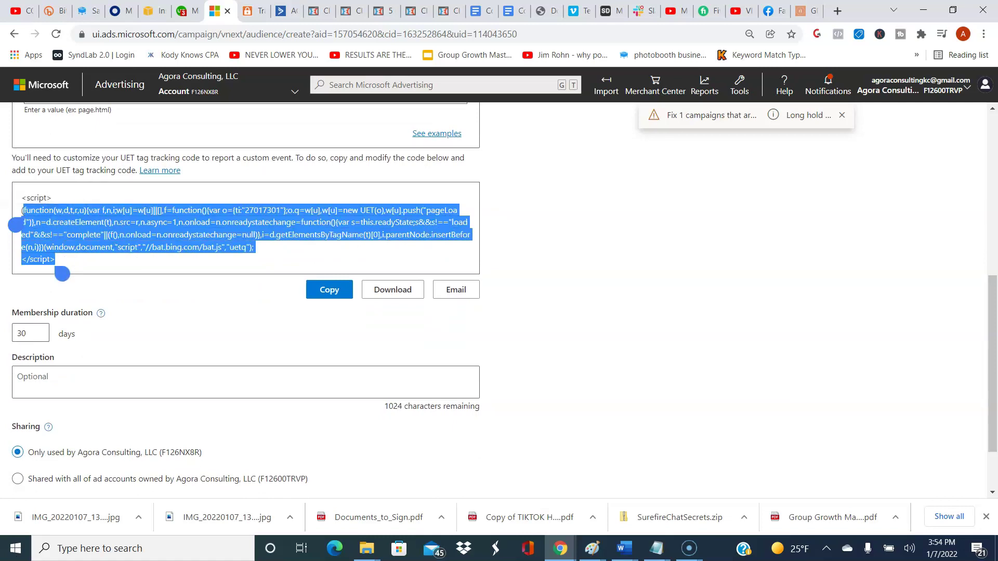
pyautogui.moveTo(16, 224); pyautogui.dragTo(12, 213)
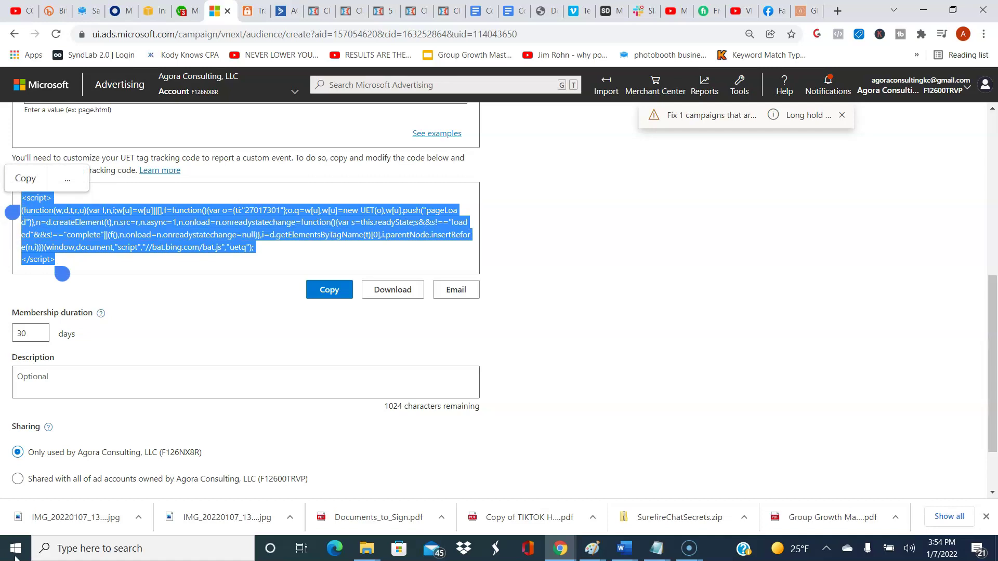
pyautogui.click(546, 299)
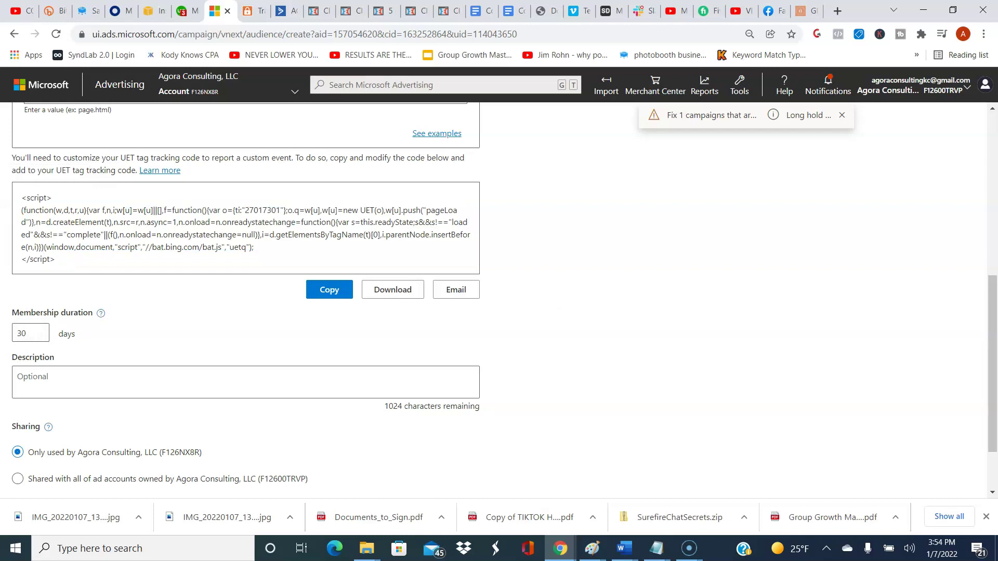
# Try several membership durations for the audience, including 30 days, and clear the value.
pyautogui.doubleClick(24, 333)
pyautogui.press('BackSpace')
pyautogui.write('1801')
pyautogui.click(30, 337)
pyautogui.click(103, 318)
pyautogui.click(30, 333)
pyautogui.click(30, 336)
pyautogui.press('BackSpace')
pyautogui.write('0')
pyautogui.press('BackSpace')
pyautogui.press('BackSpace')
pyautogui.press('BackSpace')
pyautogui.write('30')
pyautogui.press('BackSpace')
pyautogui.press('BackSpace')
pyautogui.write('3')
pyautogui.press('BackSpace')
pyautogui.click(364, 377)
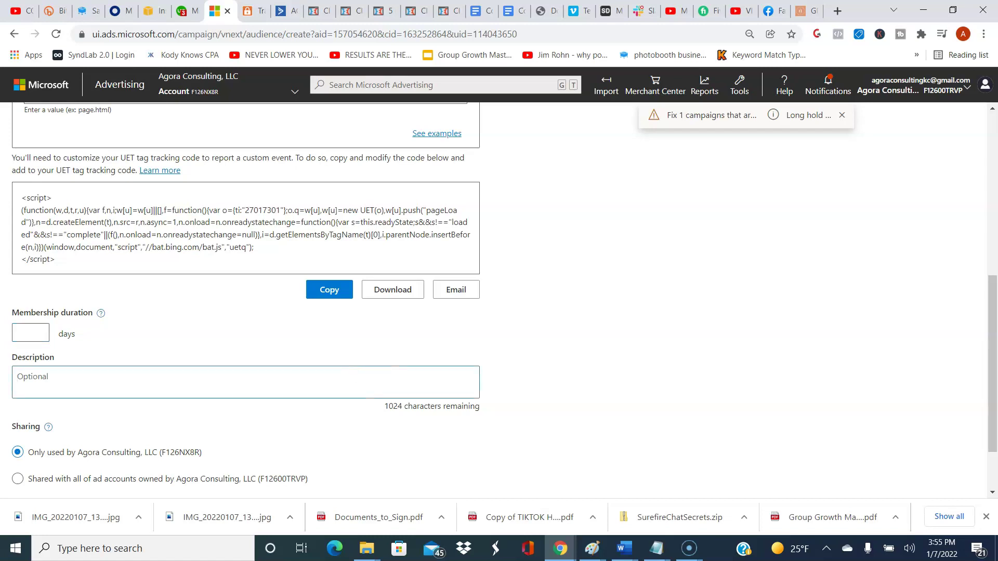
# Set the audience's membership duration to 30 days and go to the sharing and save options.
pyautogui.scroll(-1, 499, 300)
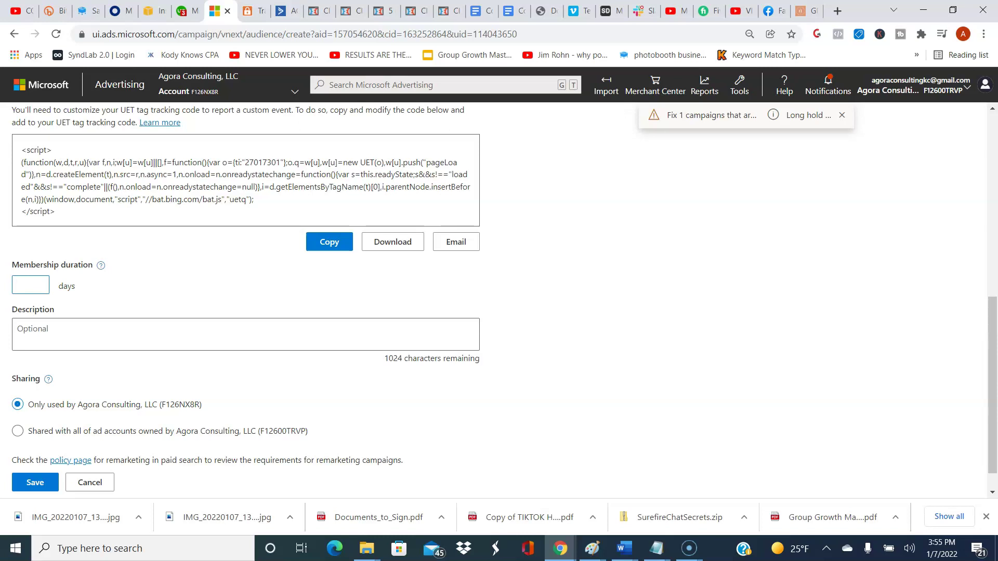
pyautogui.write('30')
pyautogui.scroll(-1, 499, 292)
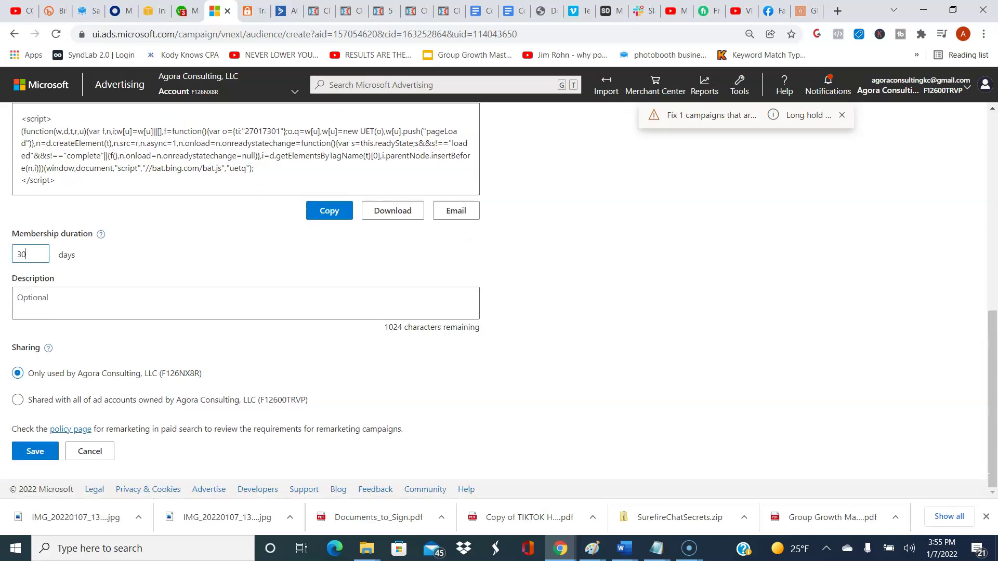
# Try to save the audience with sharing limited to the current Agora Consulting, LLC account.
pyautogui.press('Tab')
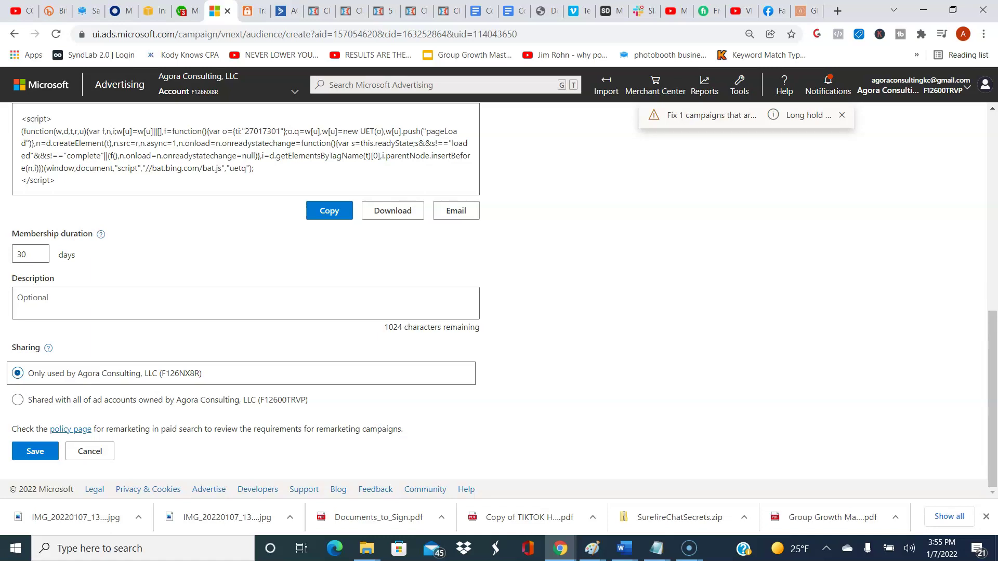
pyautogui.press('Tab')
pyautogui.press('Tab')
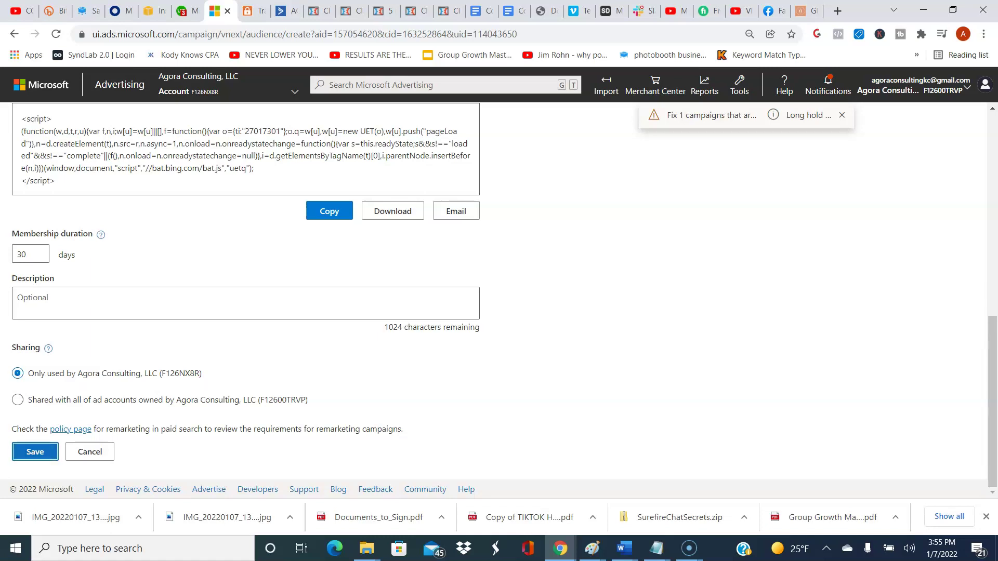
pyautogui.press('Return')
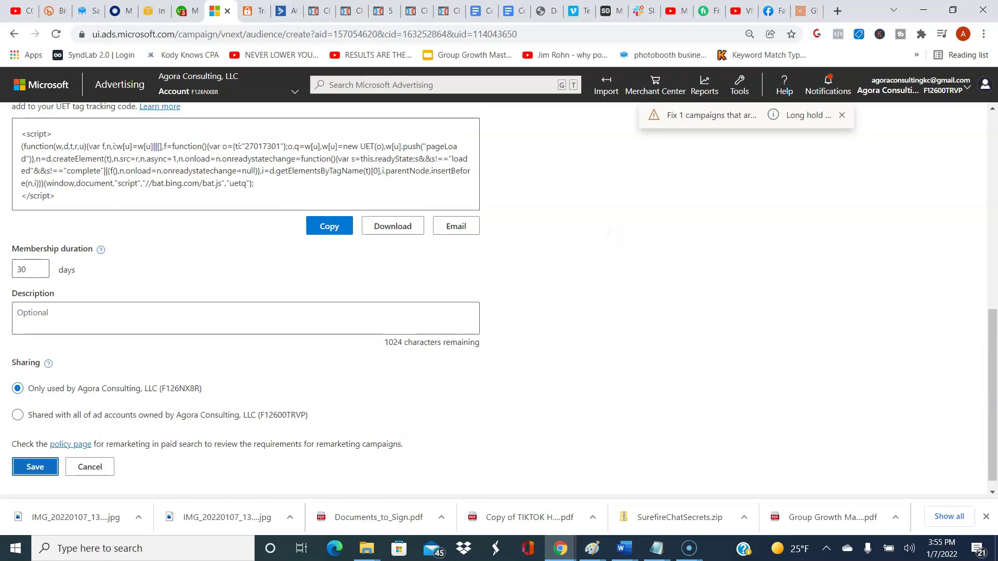
pyautogui.press('End')
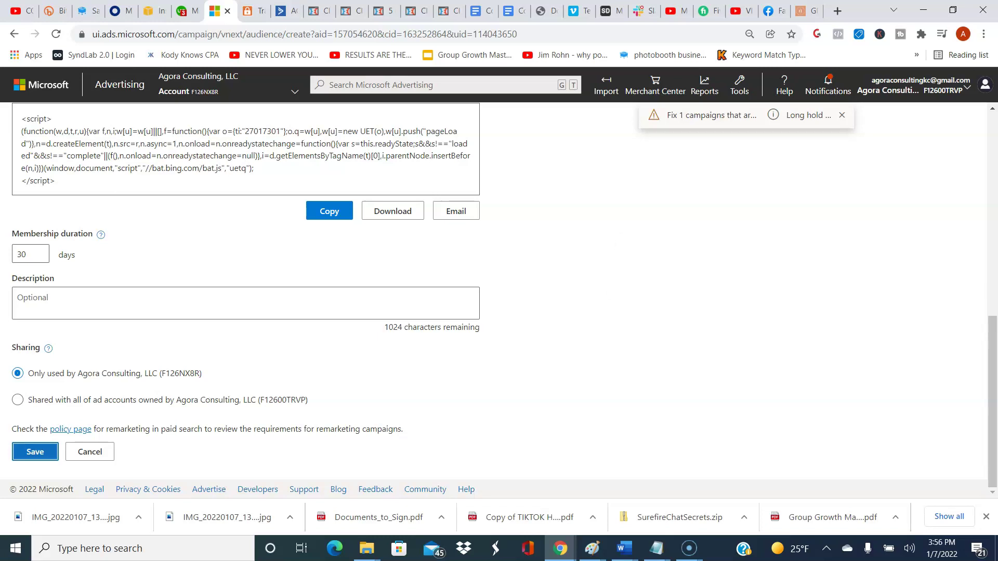
# Enter google.com as the rule value for people who visited the first page.
pyautogui.press('Home')
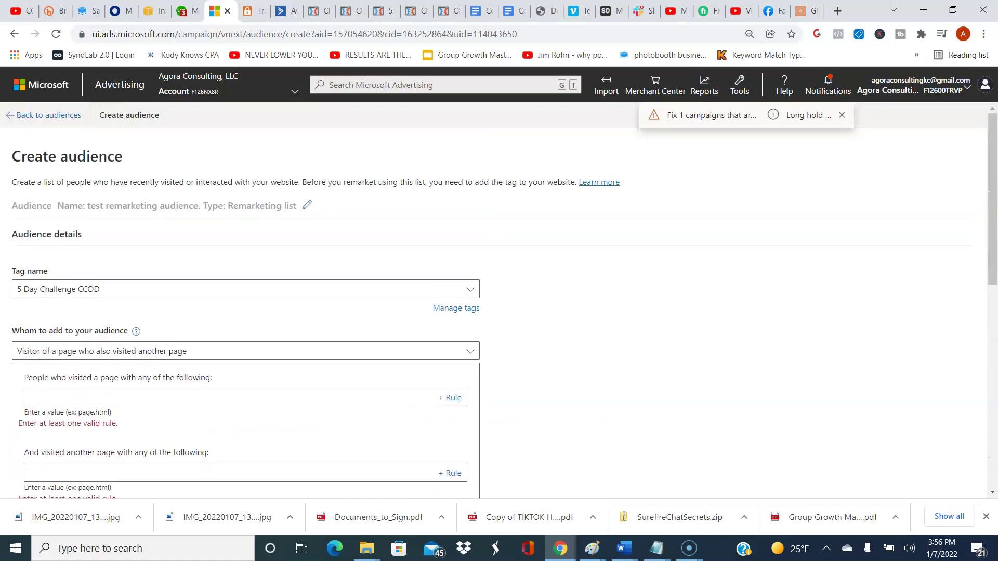
pyautogui.scroll(-3, 499, 300)
pyautogui.write('google.com')
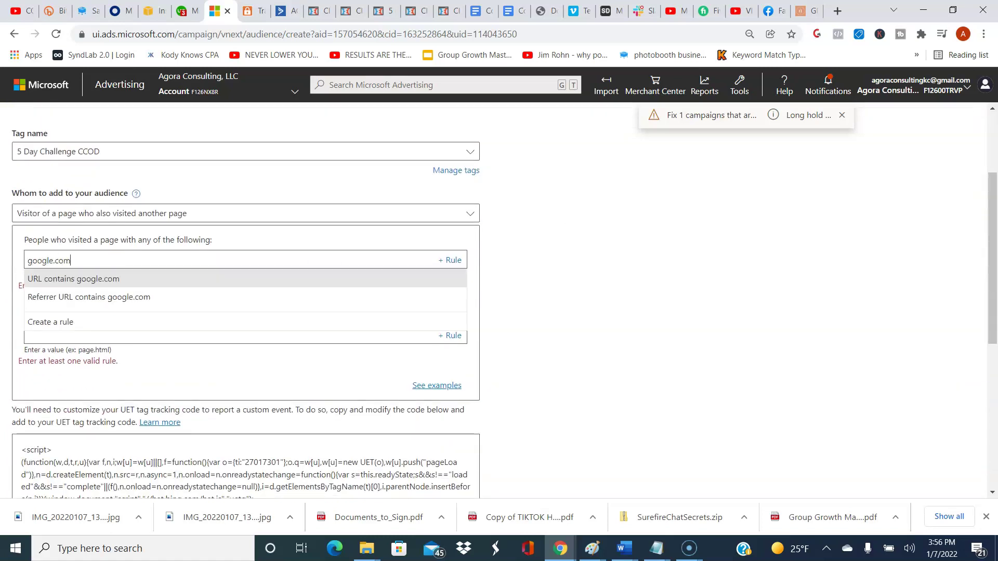
pyautogui.press('Escape')
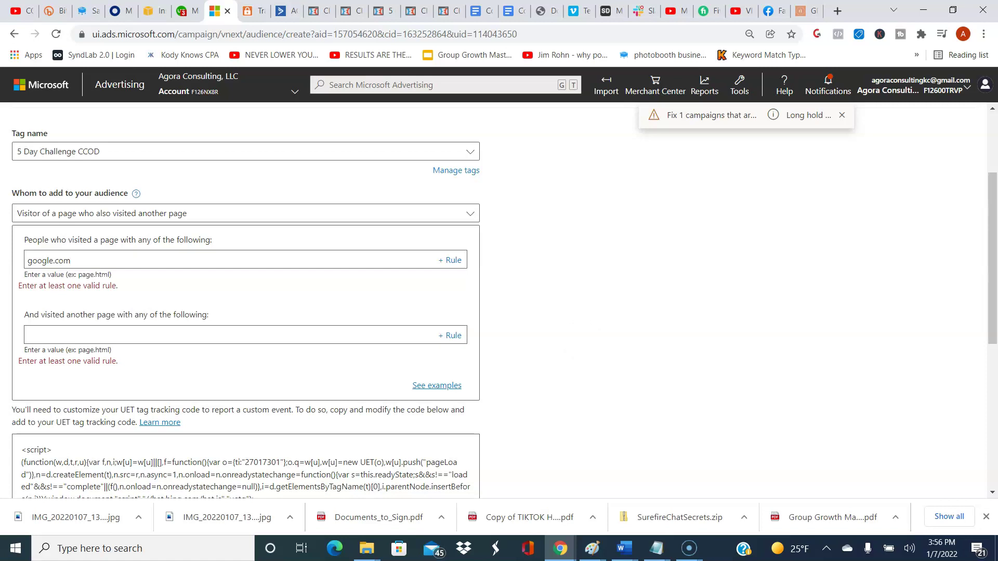
# Add the rule "URL contains facebook.com" for the other visited page and save the remarketing audience.
pyautogui.click(156, 335)
pyautogui.write('facev')
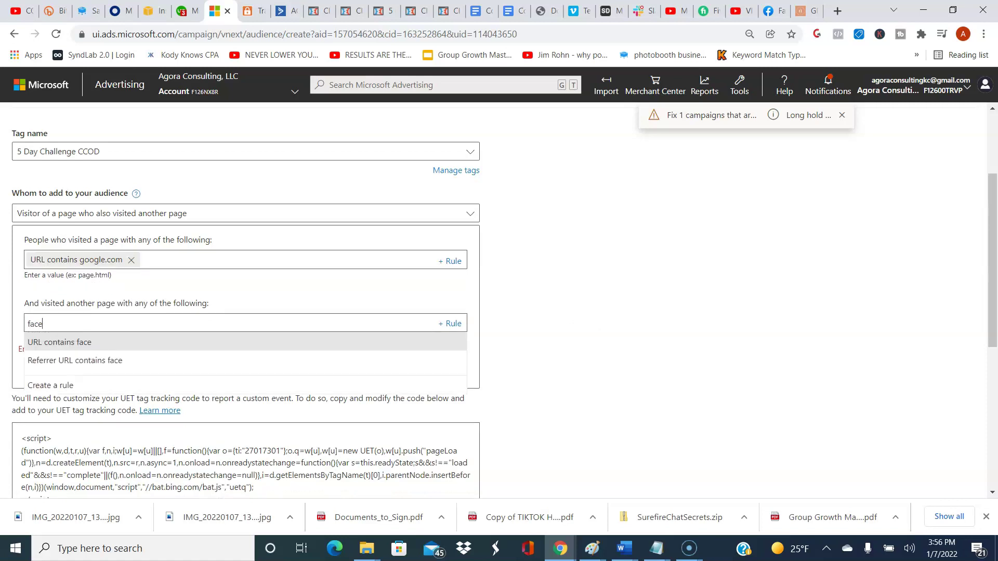
pyautogui.press('BackSpace')
pyautogui.write('bok')
pyautogui.press('BackSpace')
pyautogui.write('ok.com')
pyautogui.press('Return')
pyautogui.scroll(-6, 244, 312)
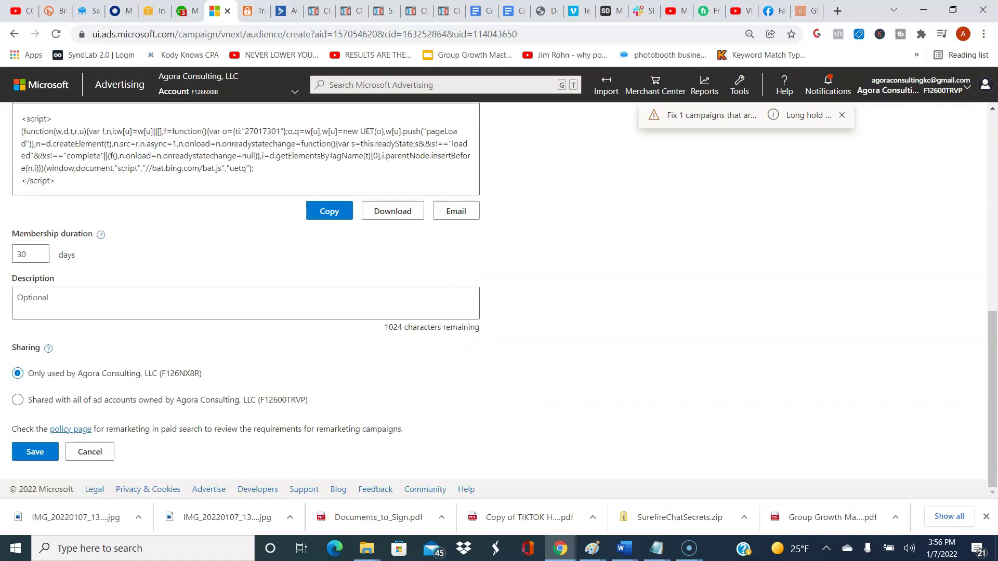
pyautogui.press('Return')
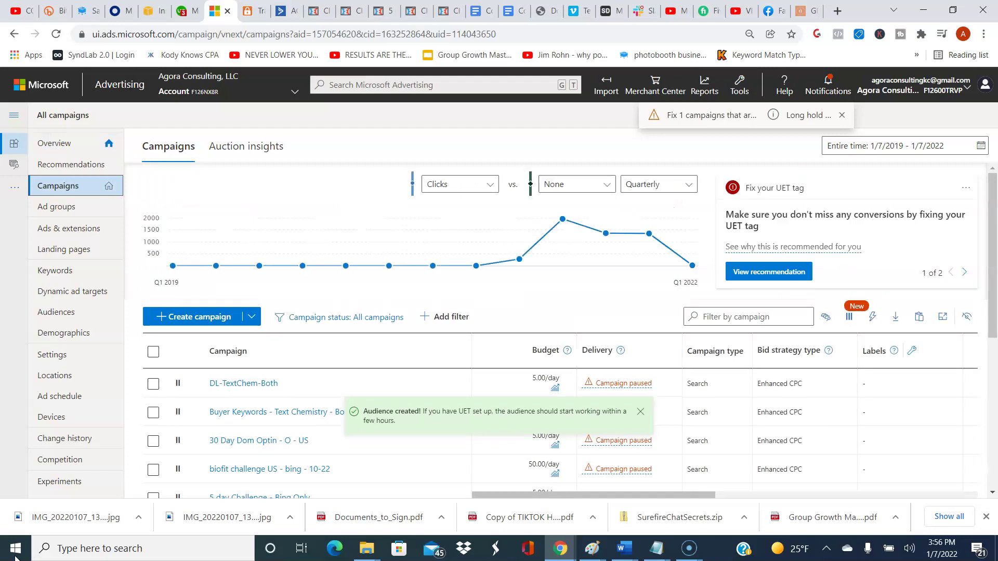
# Find the 30 Day Dom Optin - O - US campaign in the campaign list and open it.
pyautogui.press('Down')
pyautogui.press('Down')
pyautogui.press('Down')
pyautogui.press('Down')
pyautogui.press('Down')
pyautogui.press('Down')
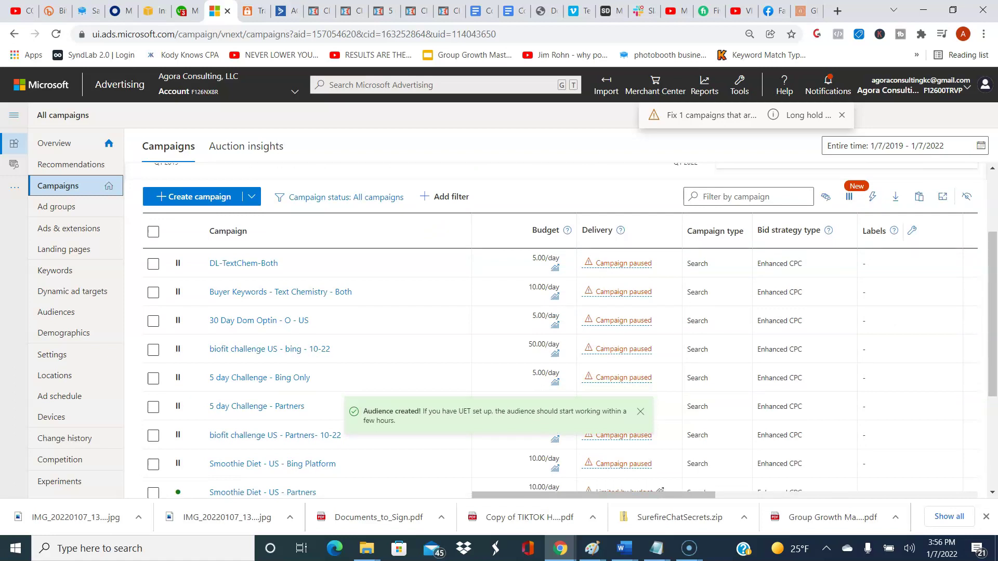
pyautogui.press('Down')
pyautogui.press('Down')
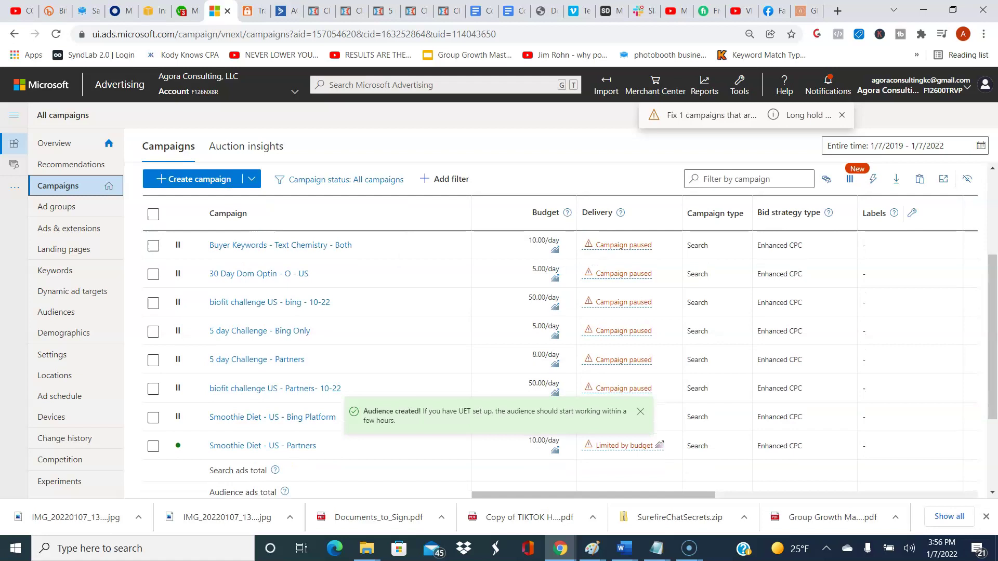
pyautogui.press('Return')
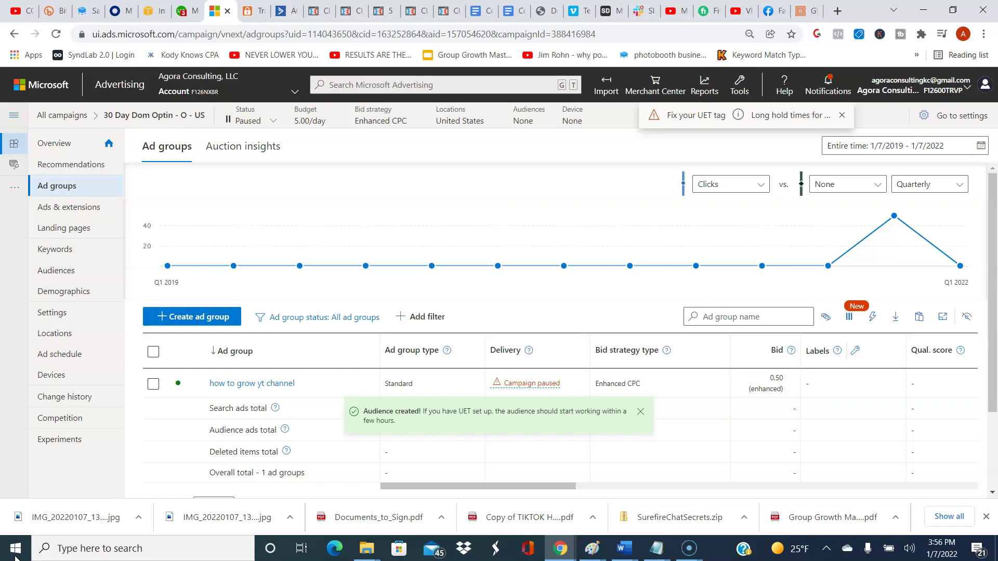
# Go to the campaign's audiences and start creating a new audience association.
pyautogui.click(57, 270)
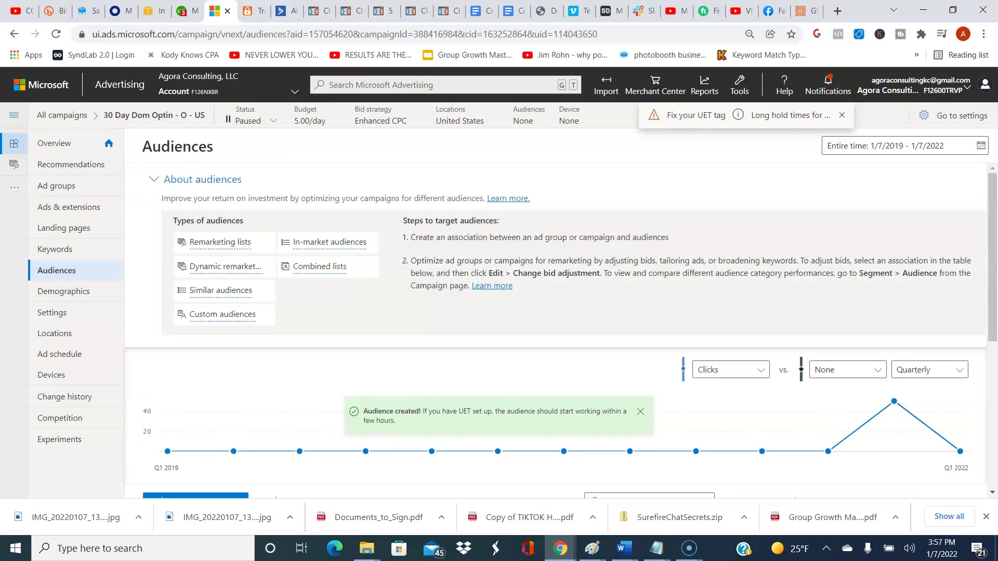
pyautogui.scroll(-3, 557, 331)
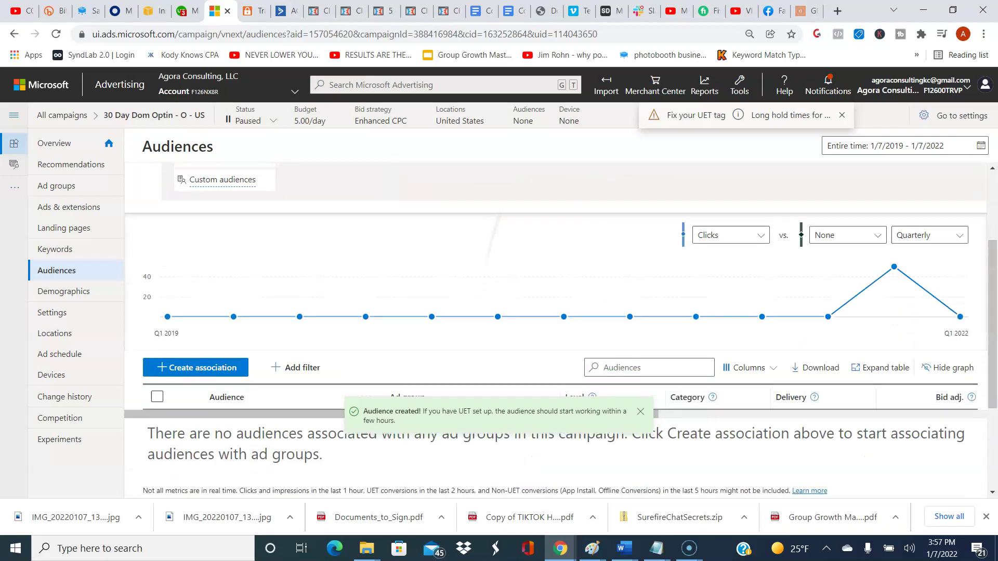
pyautogui.click(195, 366)
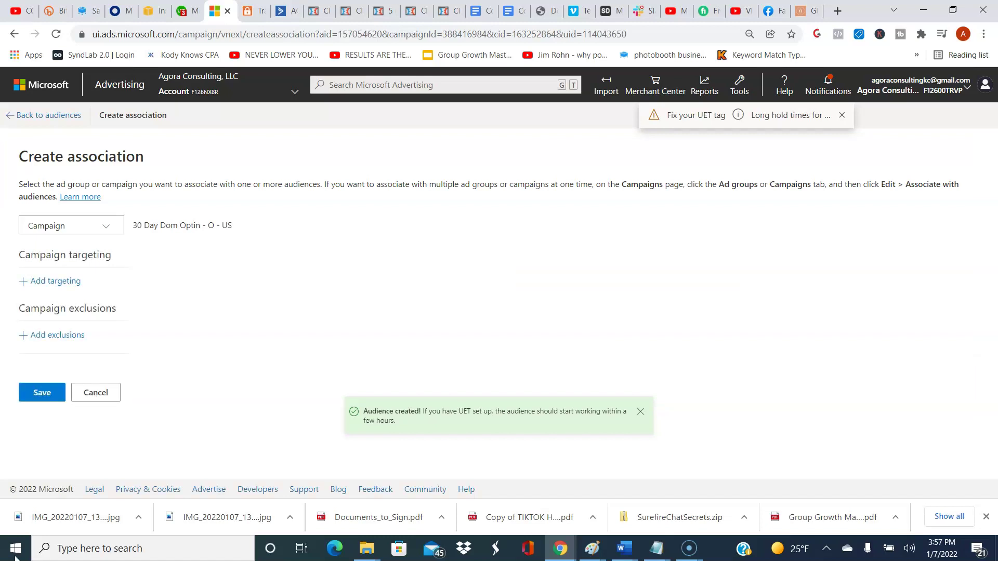
# Set the association to ad group level and choose "how to grow yt channel" in the 30 Day Dom Optin - O - US campaign.
pyautogui.click(104, 226)
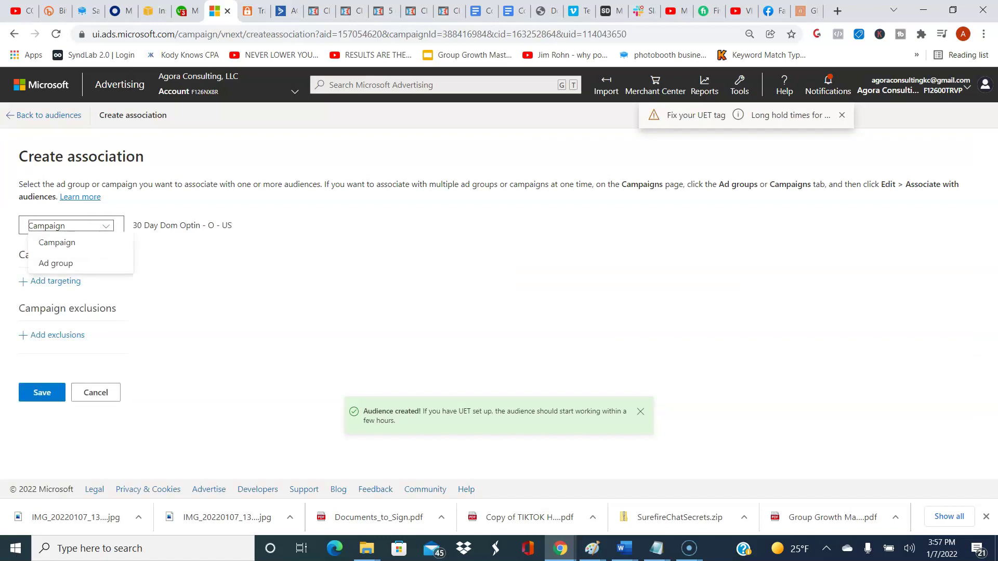
pyautogui.click(55, 263)
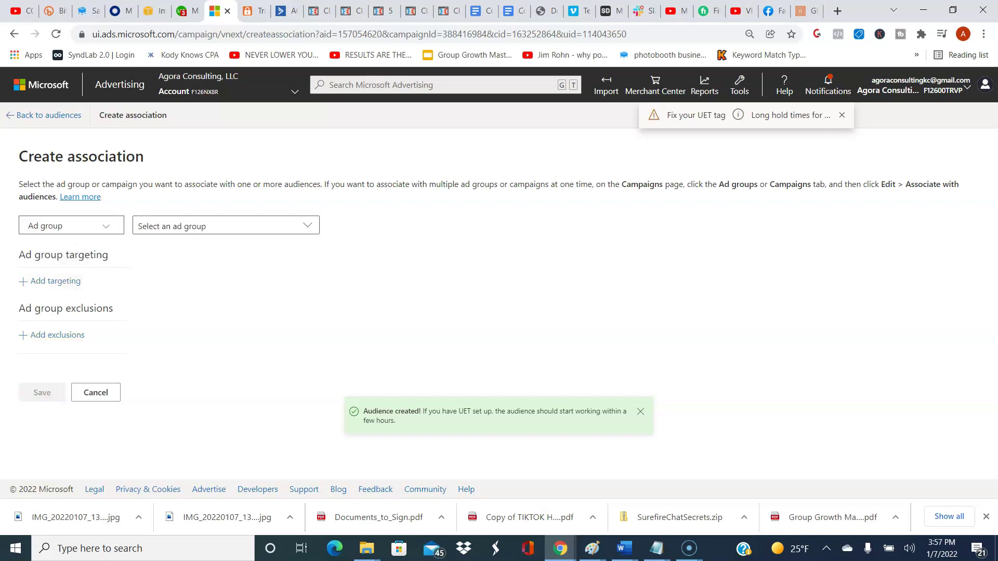
pyautogui.click(224, 226)
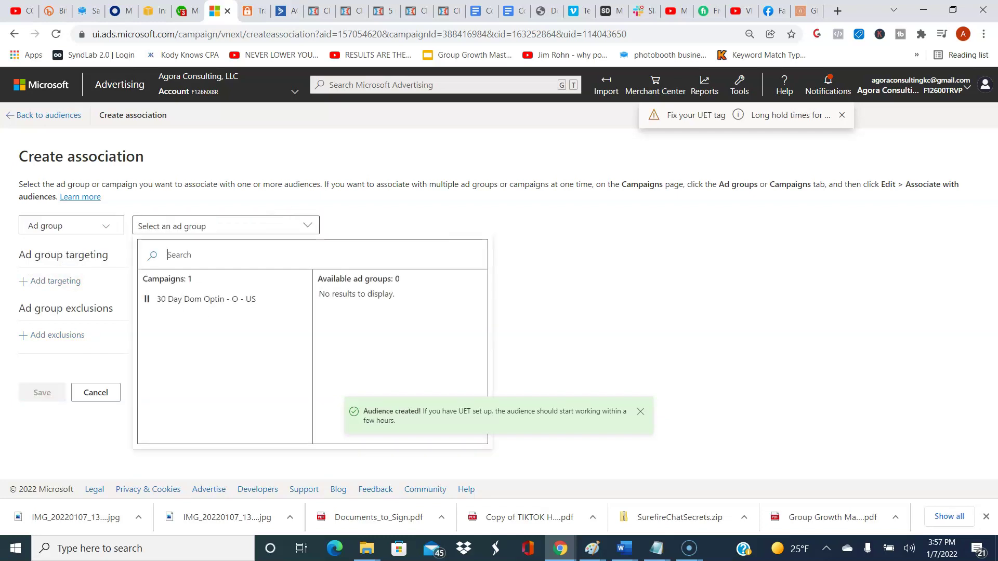
pyautogui.click(207, 300)
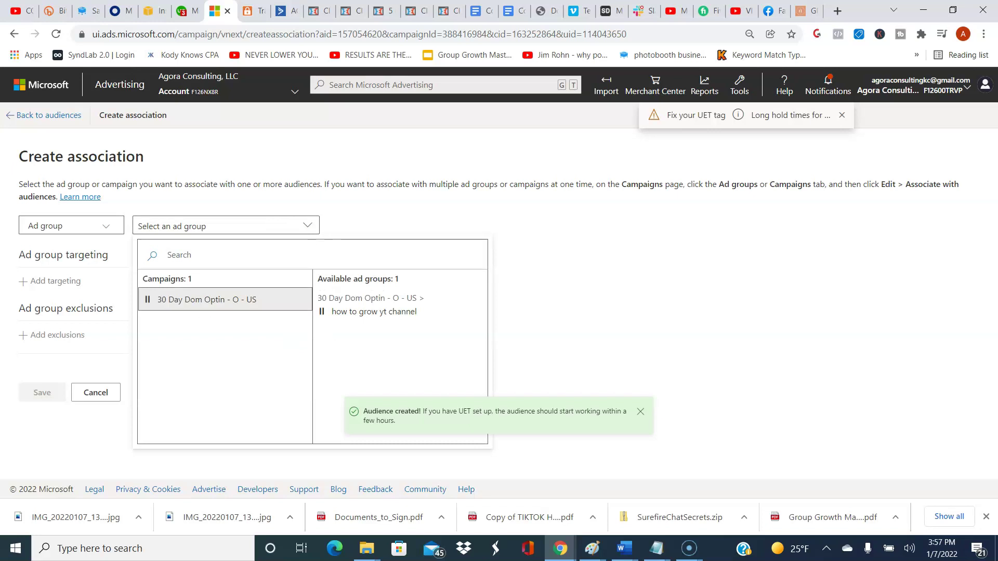
pyautogui.click(374, 312)
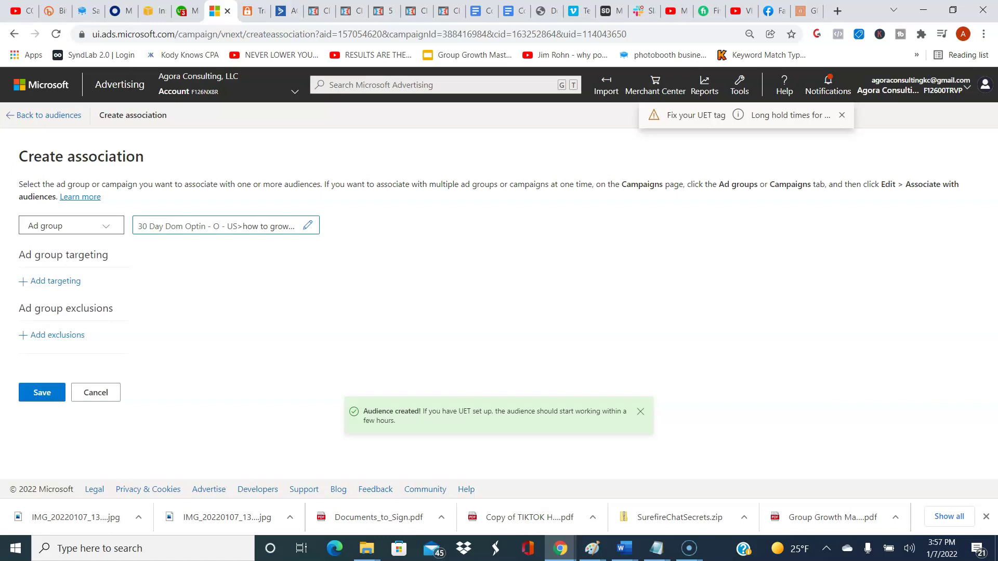
# Add ad group targeting from the Remarketing lists category and select "test remarketing audience".
pyautogui.click(55, 281)
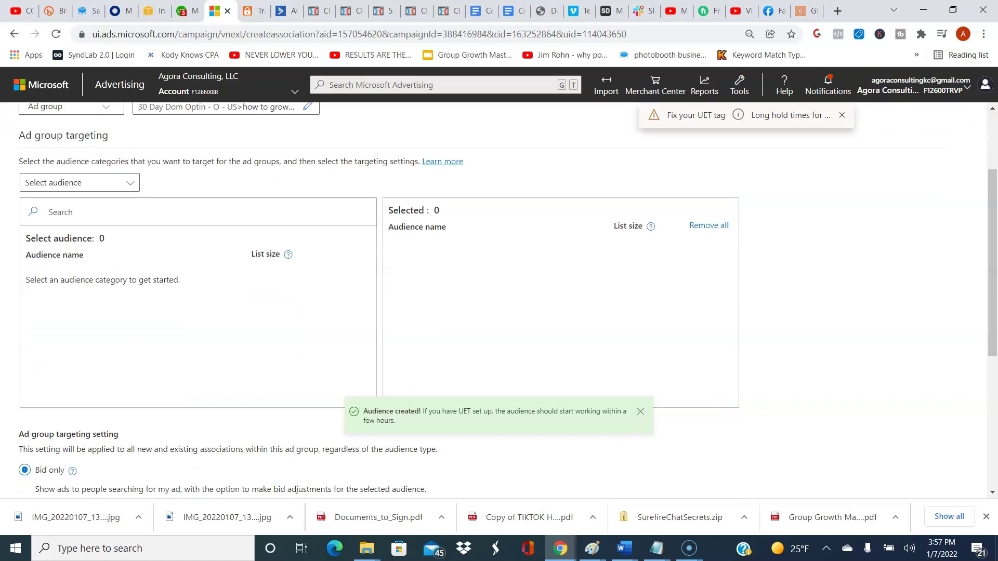
pyautogui.press('Down')
pyautogui.press('Return')
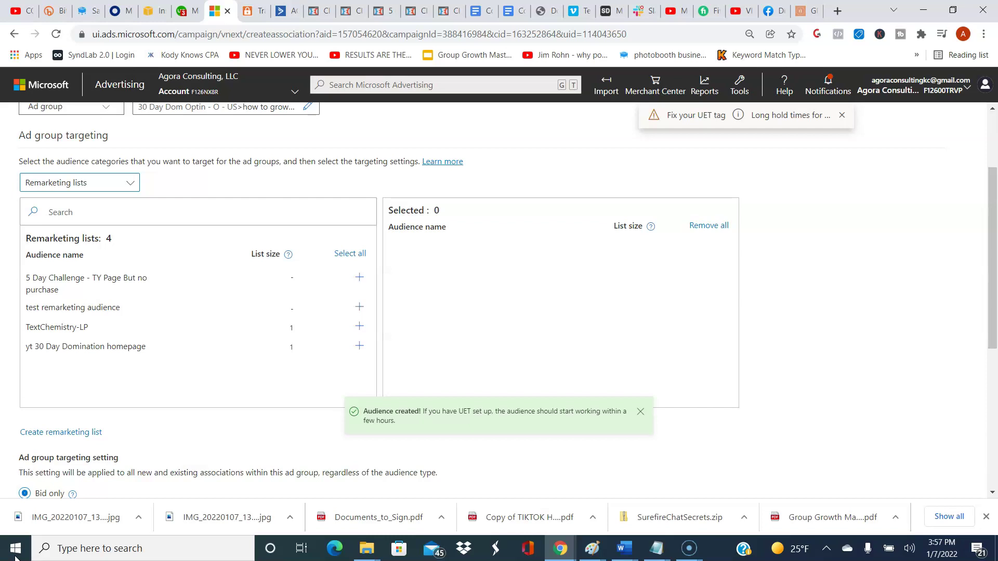
pyautogui.press('Return')
pyautogui.scroll(-2, 499, 300)
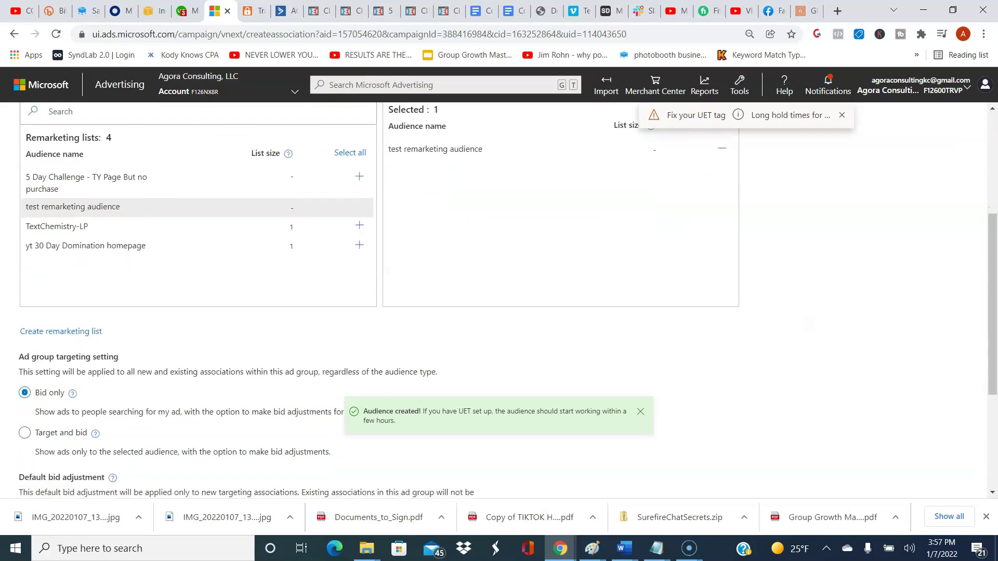
pyautogui.scroll(1, 499, 300)
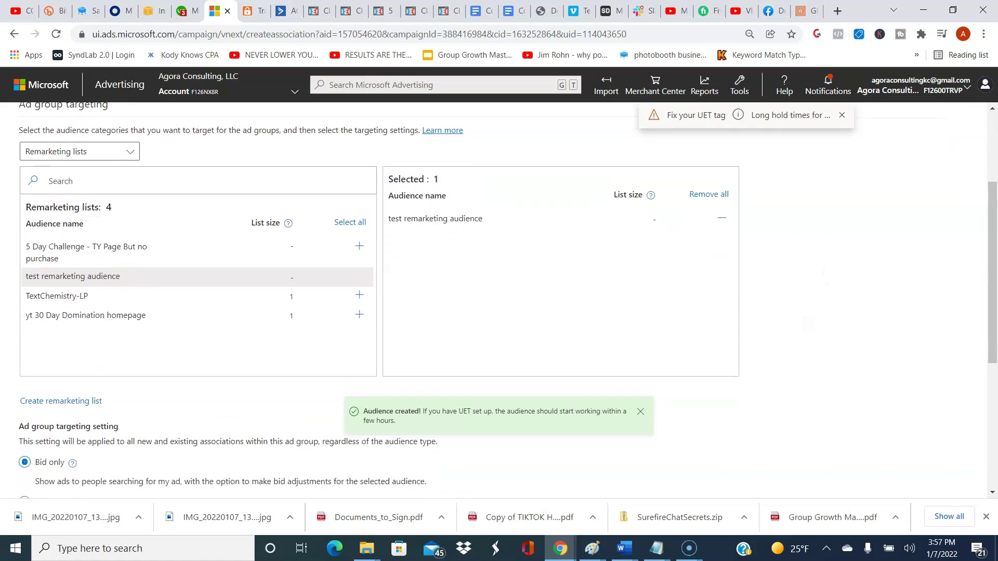
# Switch the ad group targeting setting to "Target and bid" and return it to "Bid only".
pyautogui.scroll(-3, 499, 299)
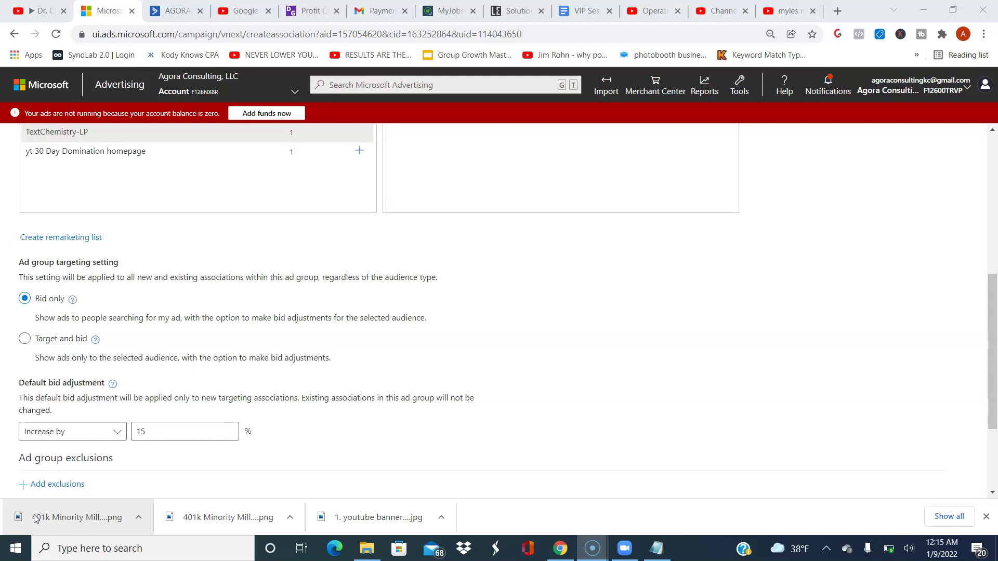
pyautogui.click(25, 339)
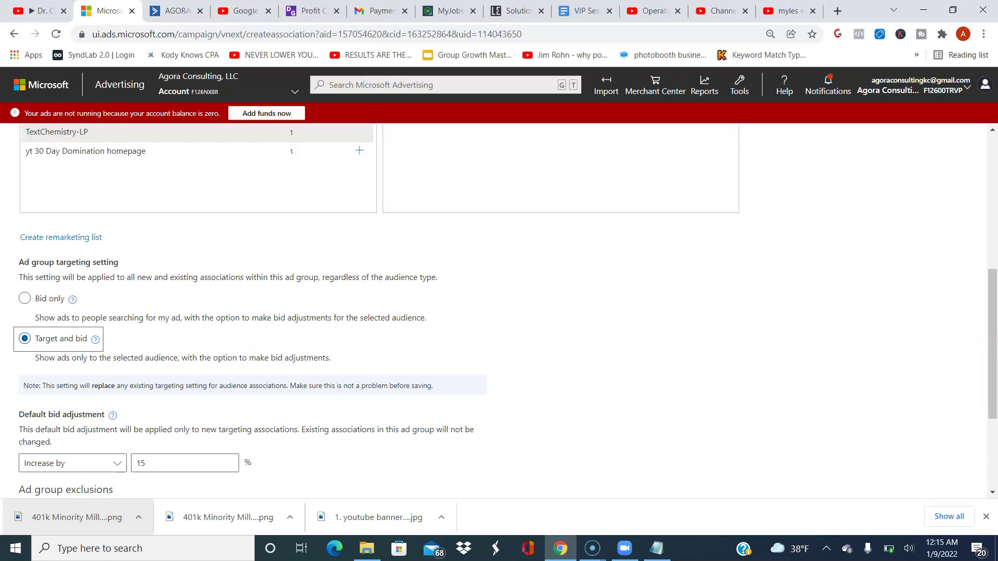
pyautogui.click(24, 298)
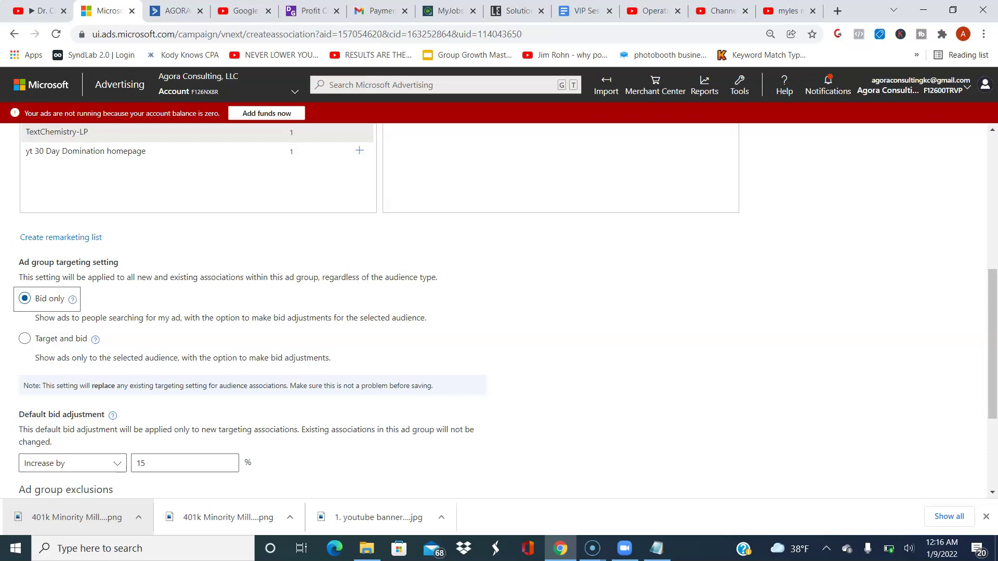
pyautogui.press('Down')
pyautogui.press('Up')
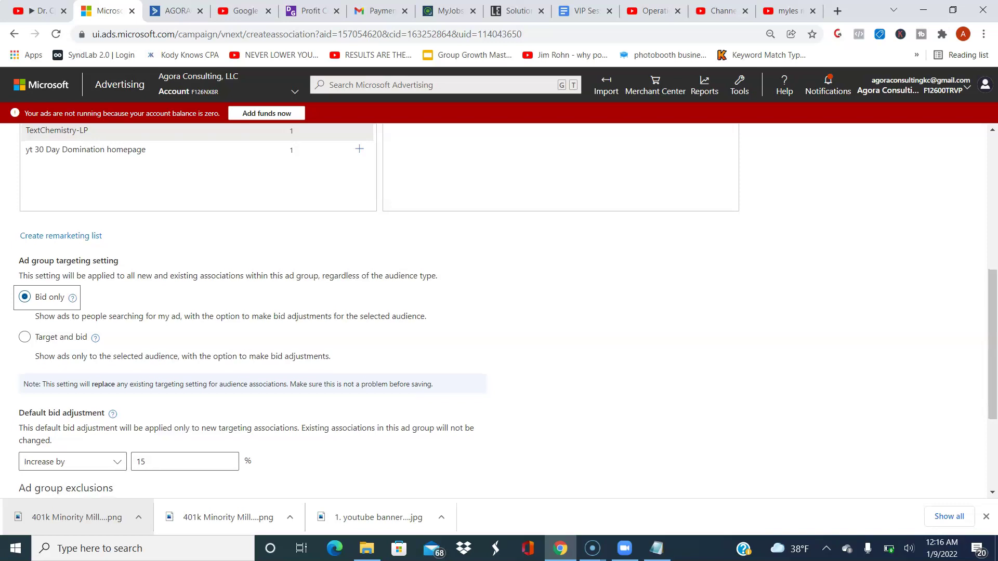
# Set the default bid adjustment for new targeting associations to increase by 100%.
pyautogui.scroll(-2, 499, 307)
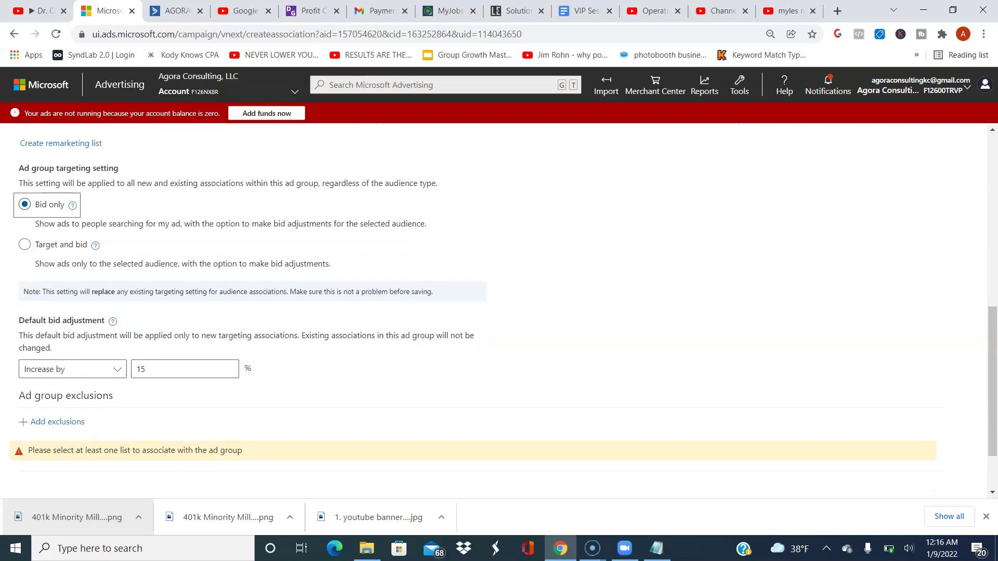
pyautogui.click(144, 370)
pyautogui.scroll(2, 143, 386)
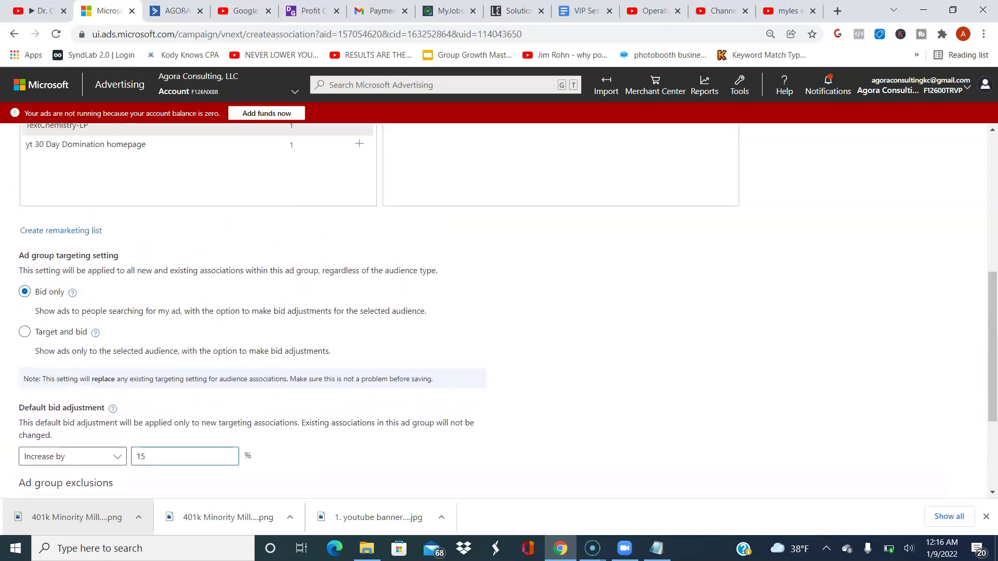
pyautogui.scroll(1, 144, 468)
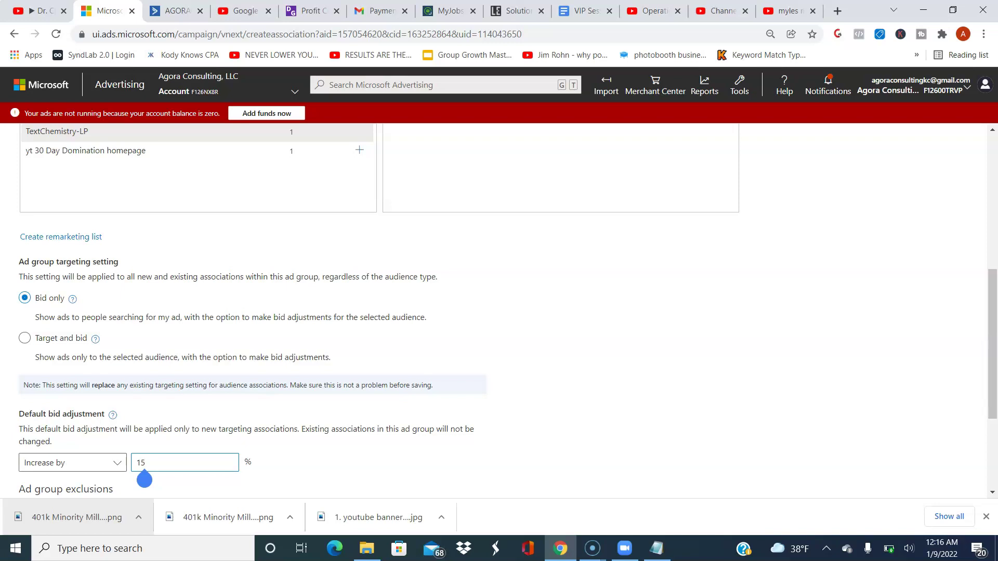
pyautogui.click(73, 463)
pyautogui.click(144, 463)
pyautogui.press('BackSpace')
pyautogui.press('BackSpace')
pyautogui.write('100')
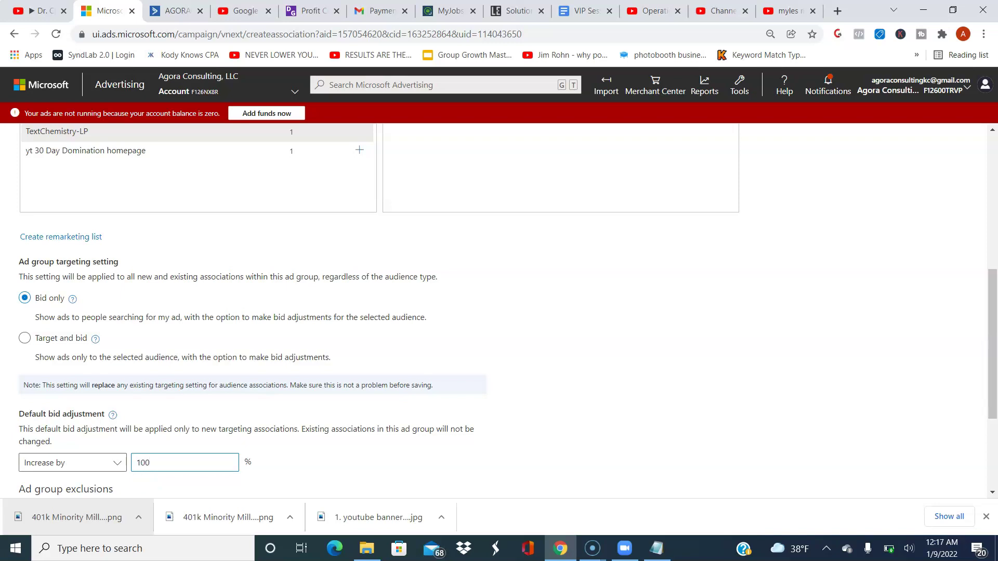